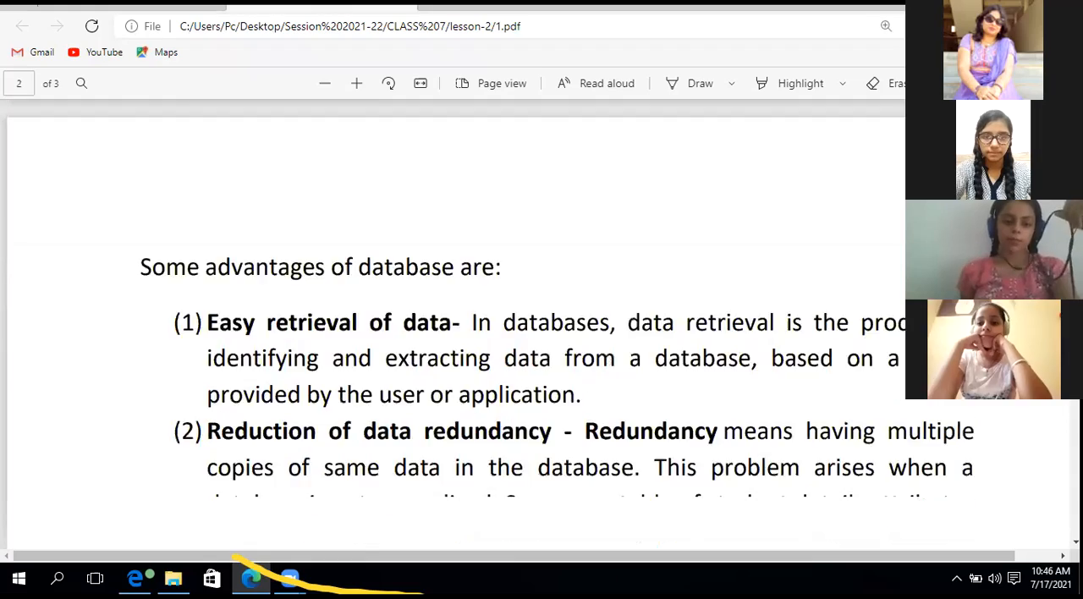
Review the database definition and its advantages in the open lesson document 1.pdf.
{"action": "scroll", "coordinate": [457, 329], "scroll_direction": "up", "scroll_amount": 15}
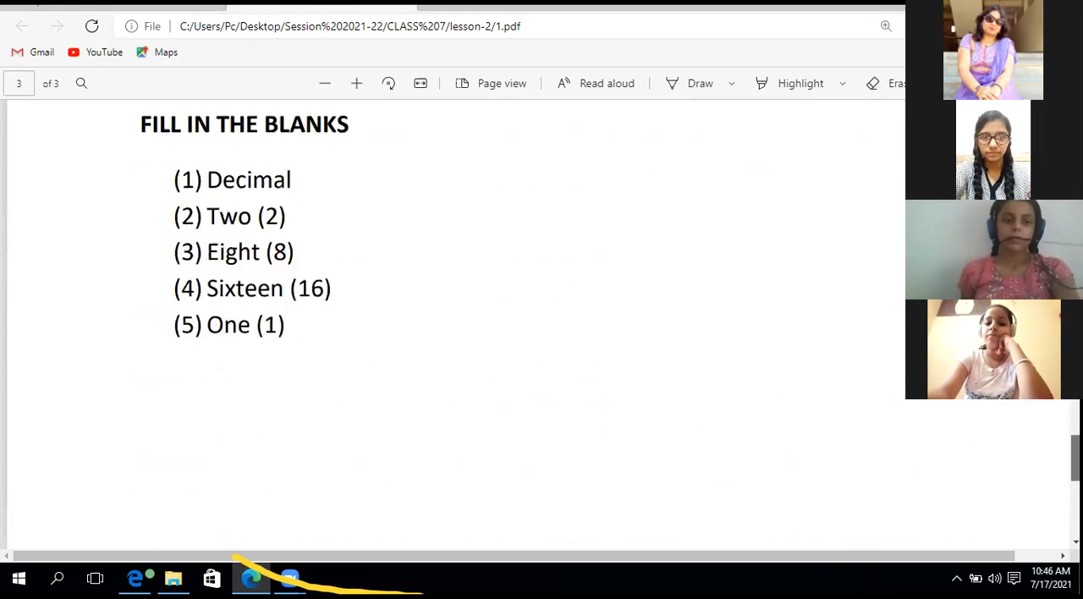
{"action": "scroll", "coordinate": [457, 330], "scroll_direction": "up", "scroll_amount": 6}
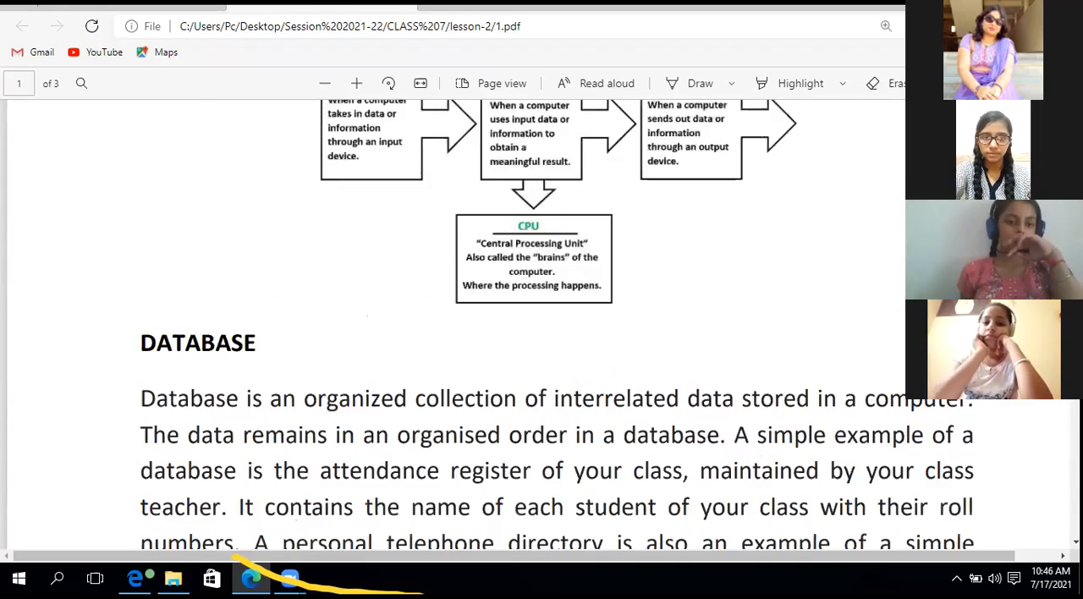
{"action": "scroll", "coordinate": [457, 330], "scroll_direction": "down", "scroll_amount": 8}
{"action": "scroll", "coordinate": [456, 330], "scroll_direction": "up", "scroll_amount": 3}
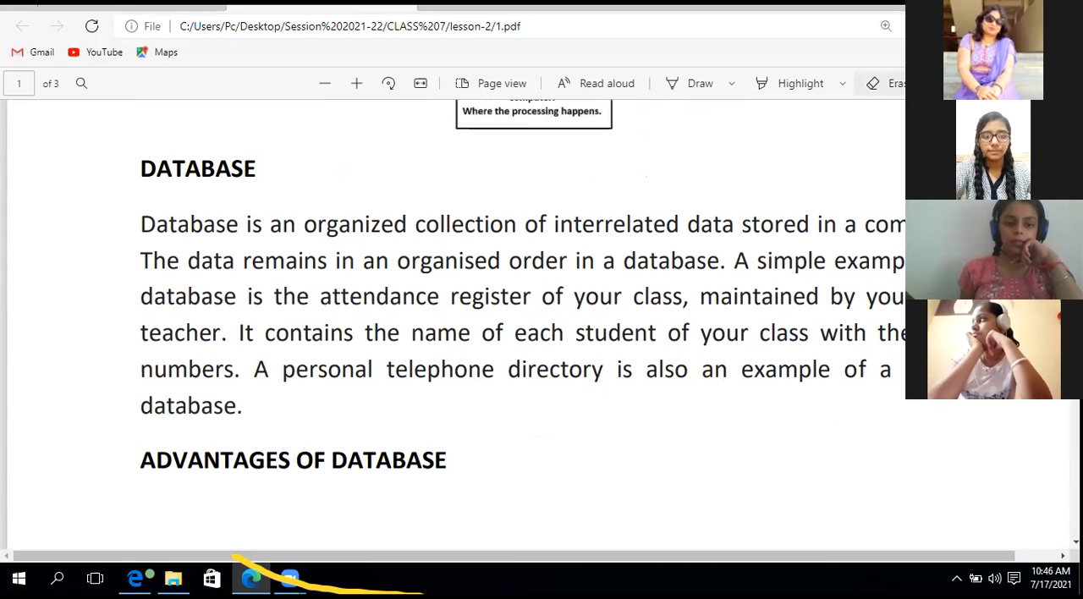
Bring up the lesson document 2.pdf and view its enlarged Tables section with the student table example.
{"action": "left_click", "coordinate": [211, 7]}
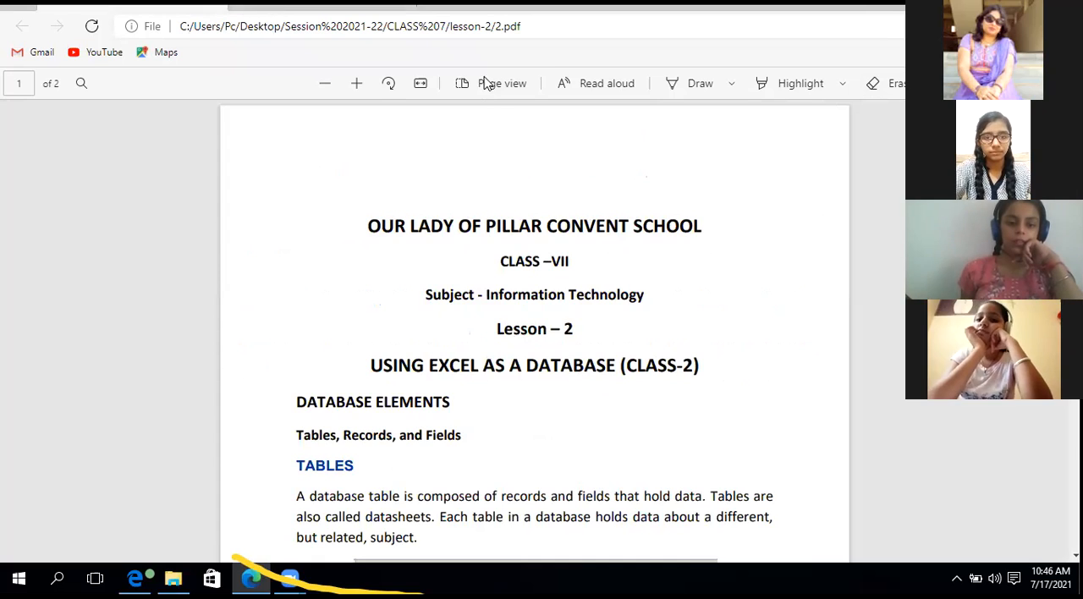
{"action": "left_click", "coordinate": [356, 83]}
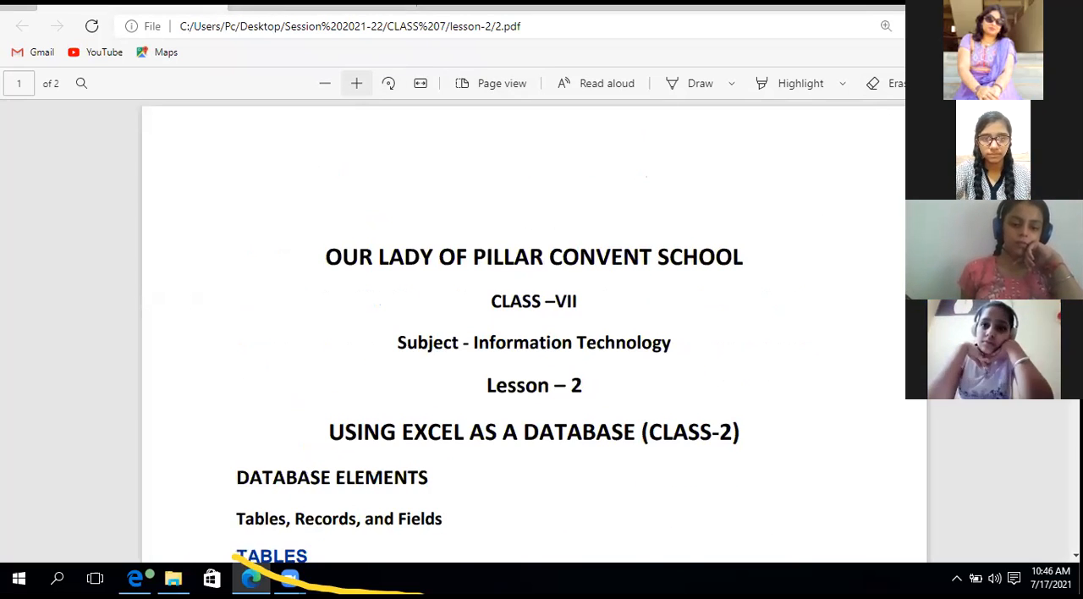
{"action": "scroll", "coordinate": [523, 330], "scroll_direction": "down", "scroll_amount": 5}
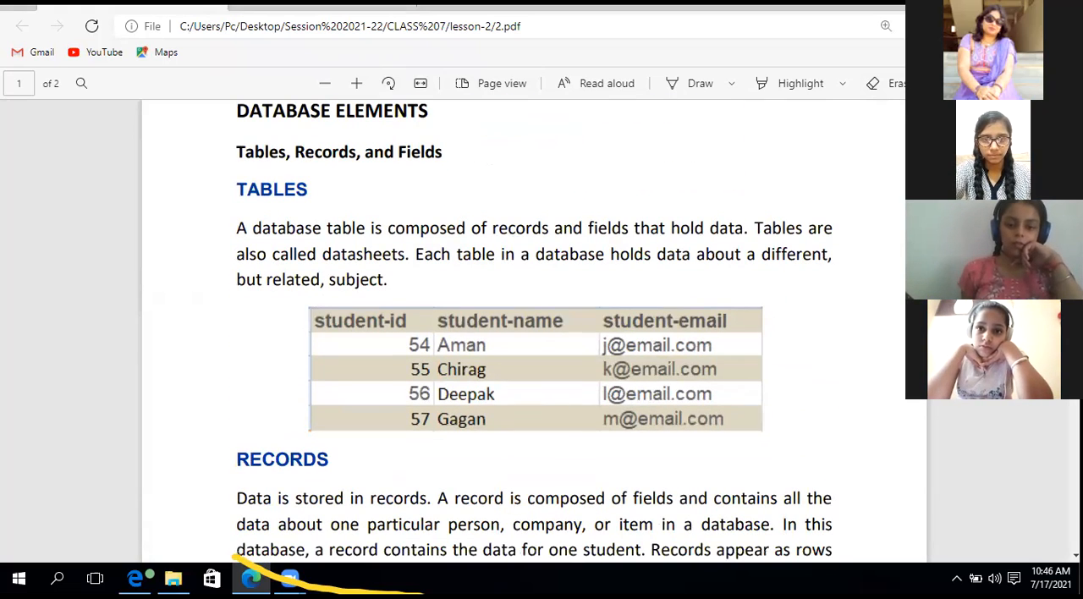
Launch Excel with a blank workbook and dismiss the Office activation wizard.
{"action": "key", "text": "super"}
{"action": "type", "text": "exc"}
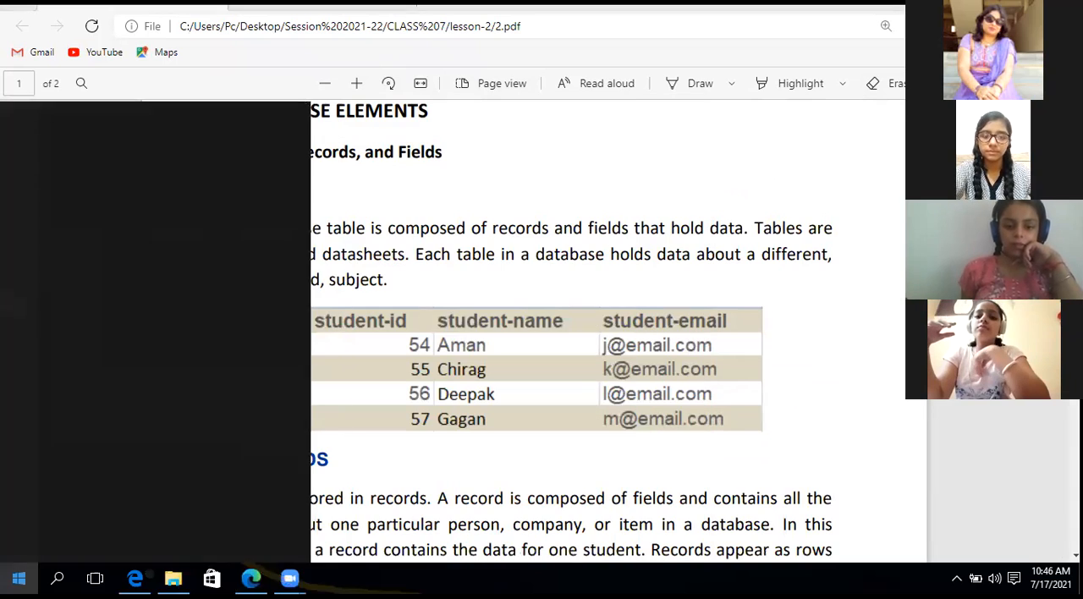
{"action": "type", "text": "el"}
{"action": "key", "text": "Return"}
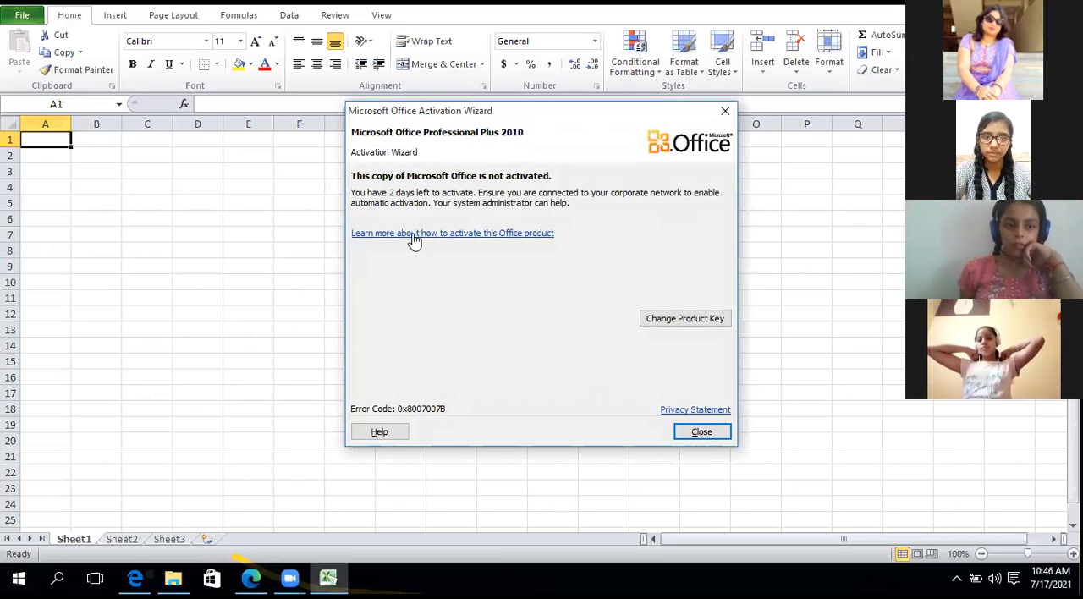
{"action": "left_click", "coordinate": [725, 111]}
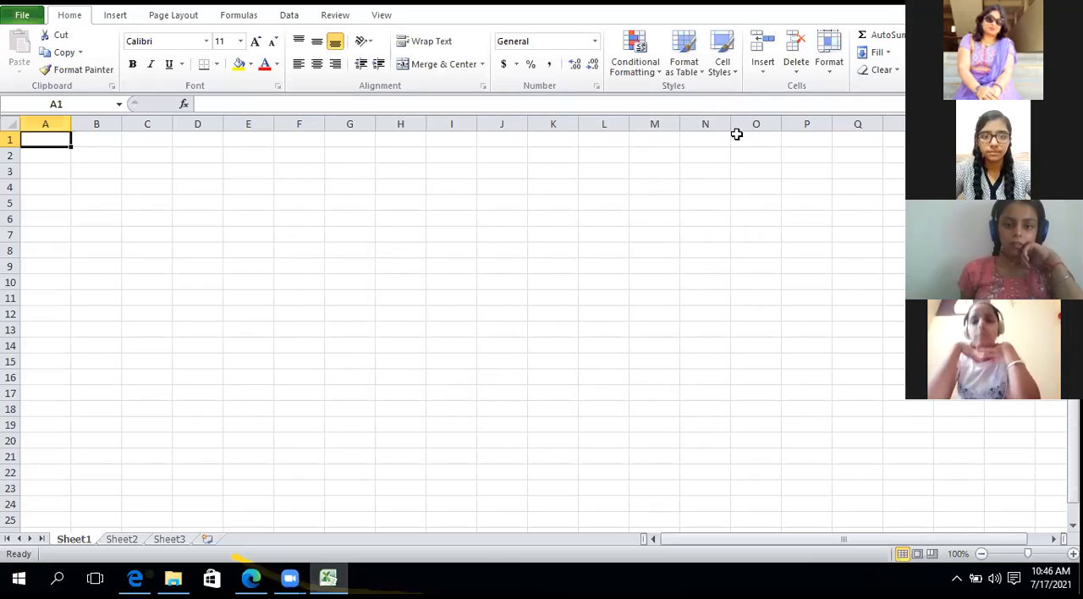
Enter the title CLASS VII B in cell A1 of the blank sheet, zoomed to 190%.
{"action": "left_click", "coordinate": [1038, 554]}
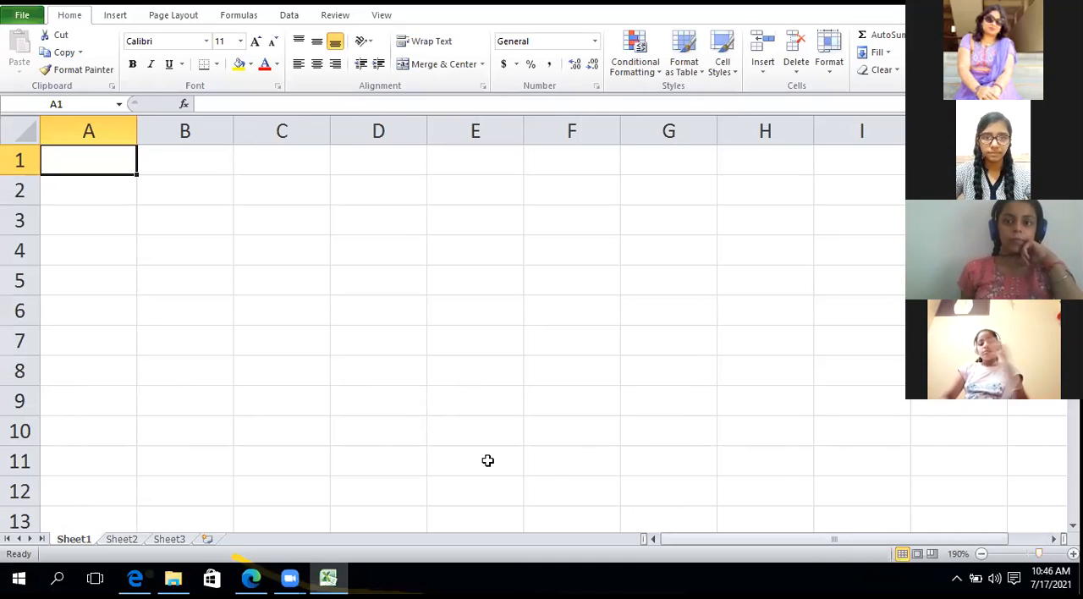
{"action": "type", "text": "c;"}
{"action": "key", "text": "BackSpace"}
{"action": "key", "text": "BackSpace"}
{"action": "type", "text": "C;"}
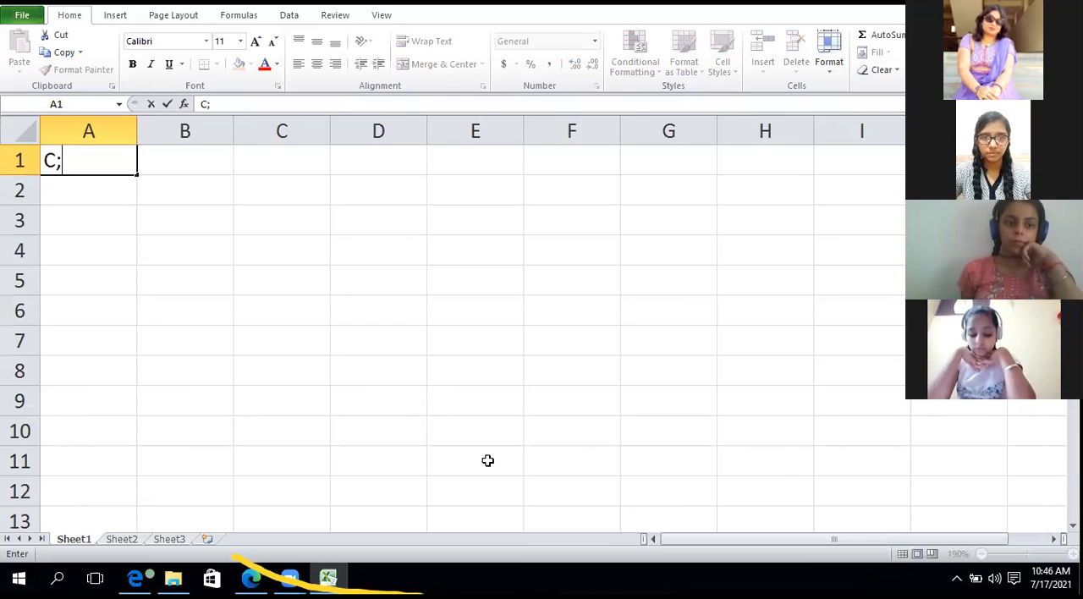
{"action": "key", "text": "BackSpace"}
{"action": "type", "text": "LAS"}
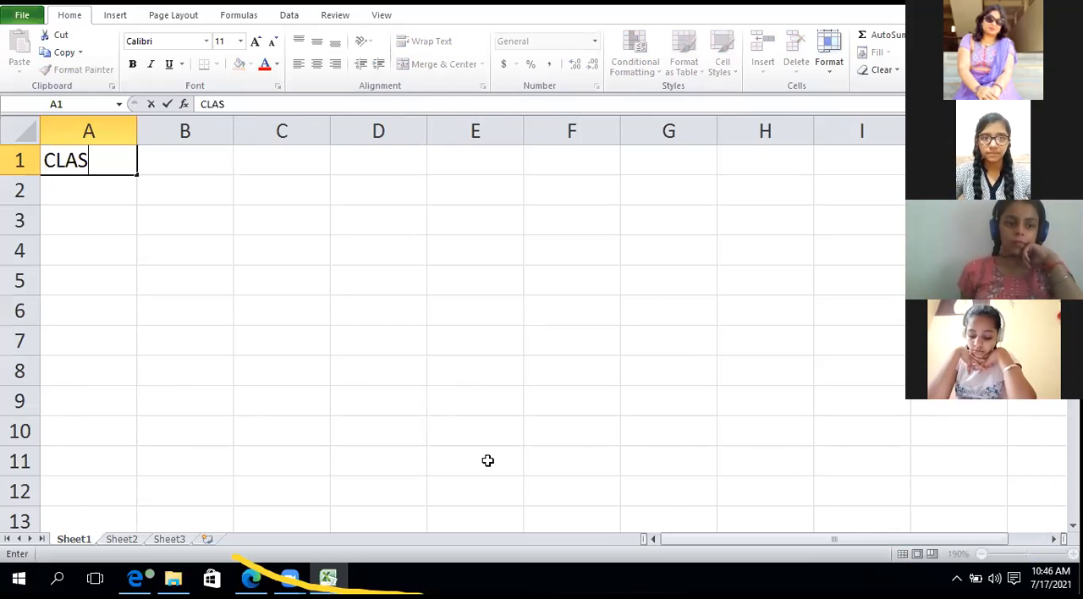
{"action": "type", "text": "S VII B"}
{"action": "key", "text": "Return"}
Enter the column headings ROLL NO. in A2 and NAME in B2.
{"action": "type", "text": "ROLLN"}
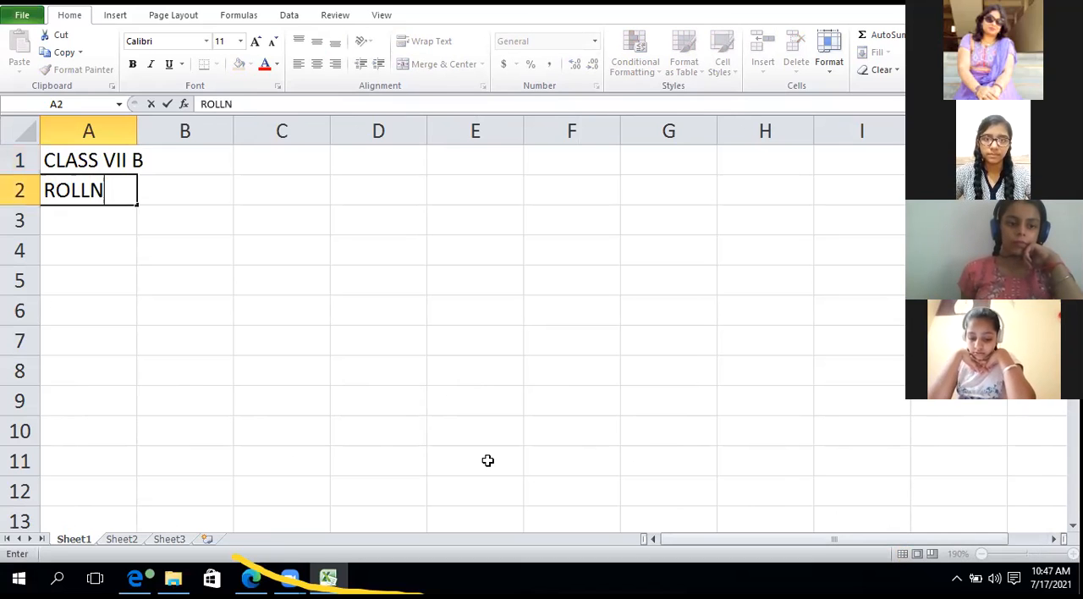
{"action": "key", "text": "BackSpace"}
{"action": "type", "text": "NO."}
{"action": "key", "text": "Tab"}
{"action": "type", "text": "NAME"}
{"action": "key", "text": "Tab"}
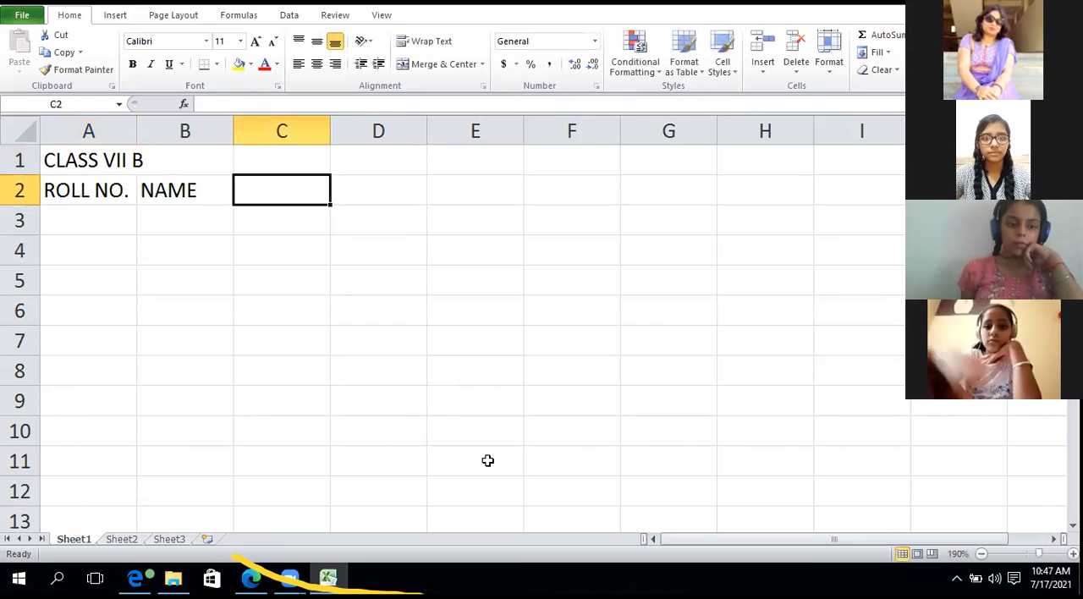
Add the subject headings HINDI, ENGLISH and MATHS in cells C2 to E2.
{"action": "type", "text": "HIND"}
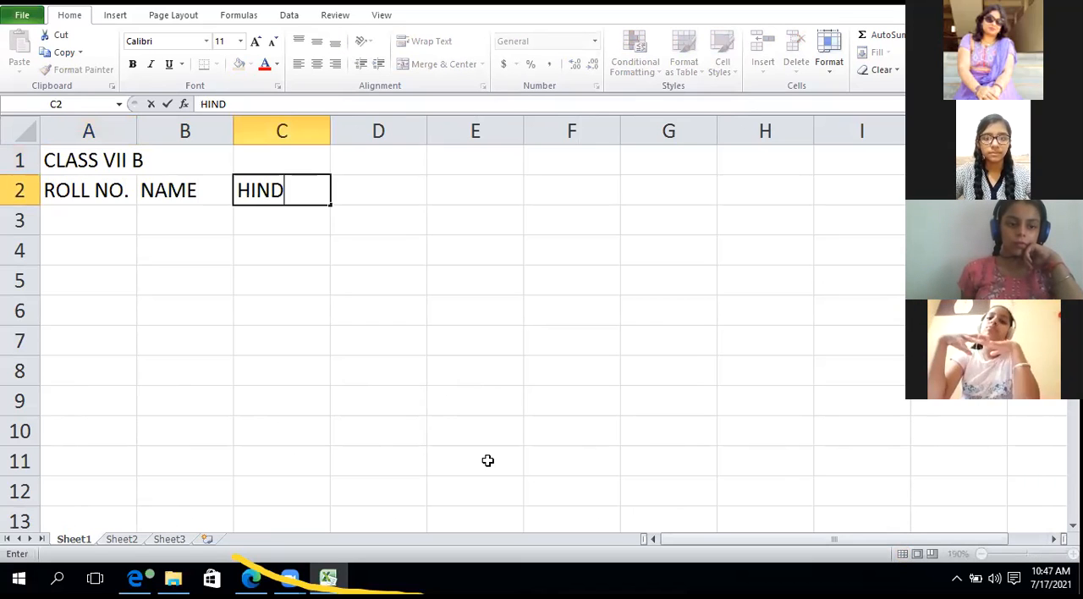
{"action": "type", "text": "I"}
{"action": "key", "text": "Tab"}
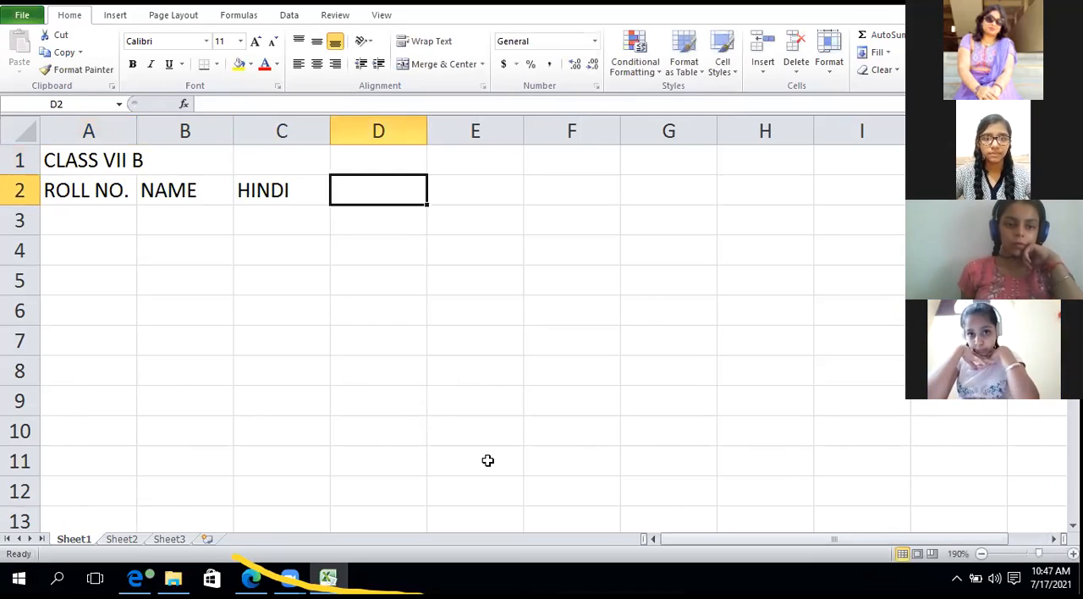
{"action": "type", "text": "ENGLIH"}
{"action": "key", "text": "BackSpace"}
{"action": "type", "text": "SH"}
{"action": "key", "text": "Tab"}
{"action": "type", "text": "MATHS"}
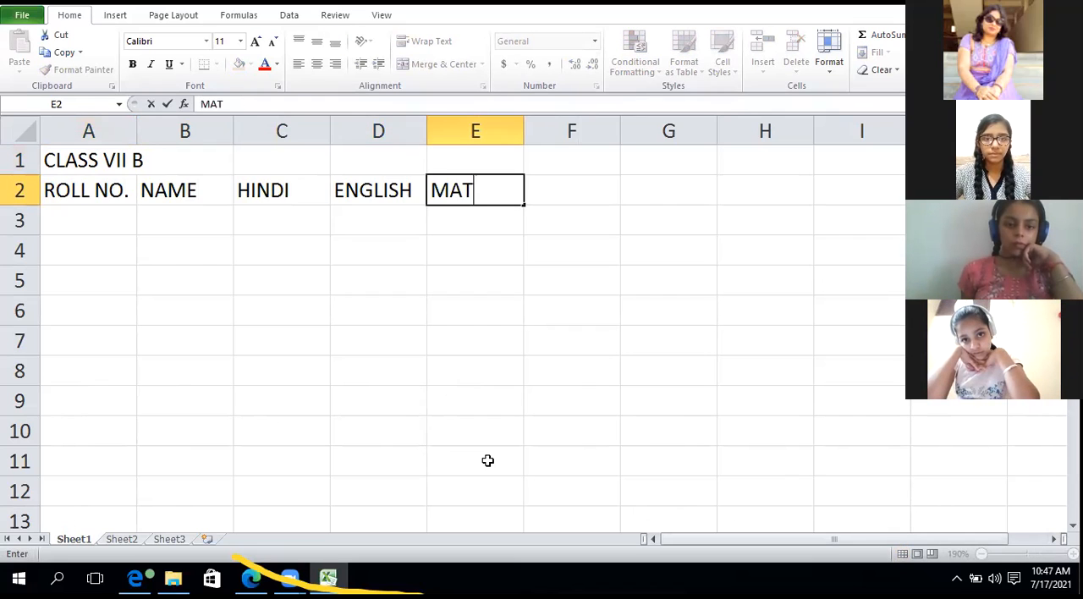
{"action": "key", "text": "Return"}
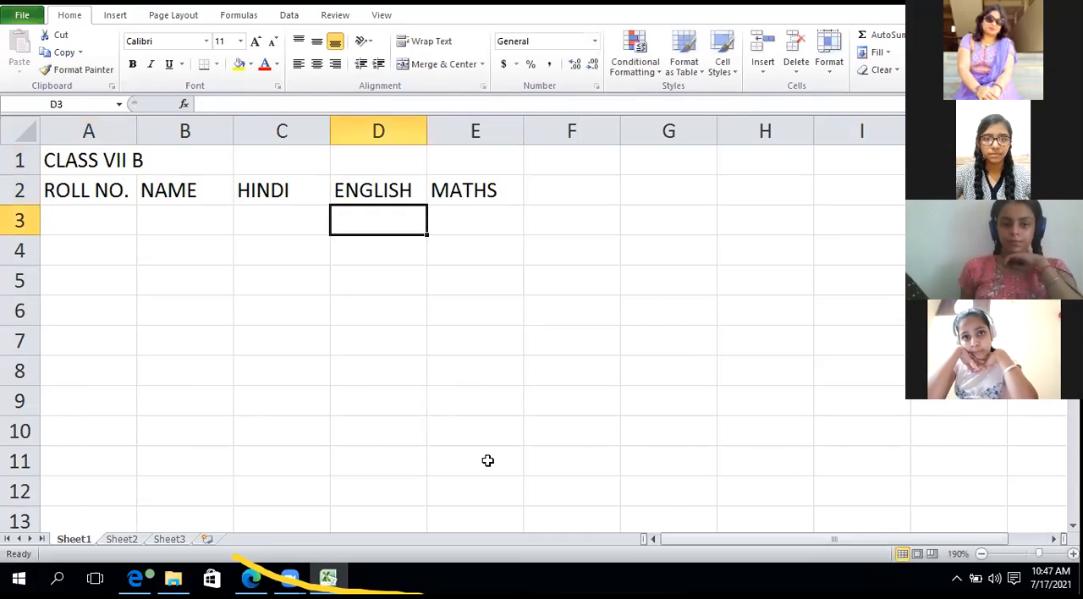
Fill the ROLL NO. column with the numbers 1 to 5 in cells A3 to A7.
{"action": "key", "text": "Left"}
{"action": "key", "text": "Left"}
{"action": "key", "text": "Left"}
{"action": "type", "text": "1"}
{"action": "key", "text": "Return"}
{"action": "type", "text": "2"}
{"action": "key", "text": "Return"}
{"action": "type", "text": "3"}
{"action": "key", "text": "Return"}
{"action": "type", "text": "4"}
{"action": "key", "text": "Return"}
{"action": "type", "text": "5"}
{"action": "key", "text": "Up"}
{"action": "key", "text": "Up"}
{"action": "key", "text": "Up"}
{"action": "key", "text": "Up"}
Enter the first student's name in cell B3, beside roll number 1.
{"action": "key", "text": "Right"}
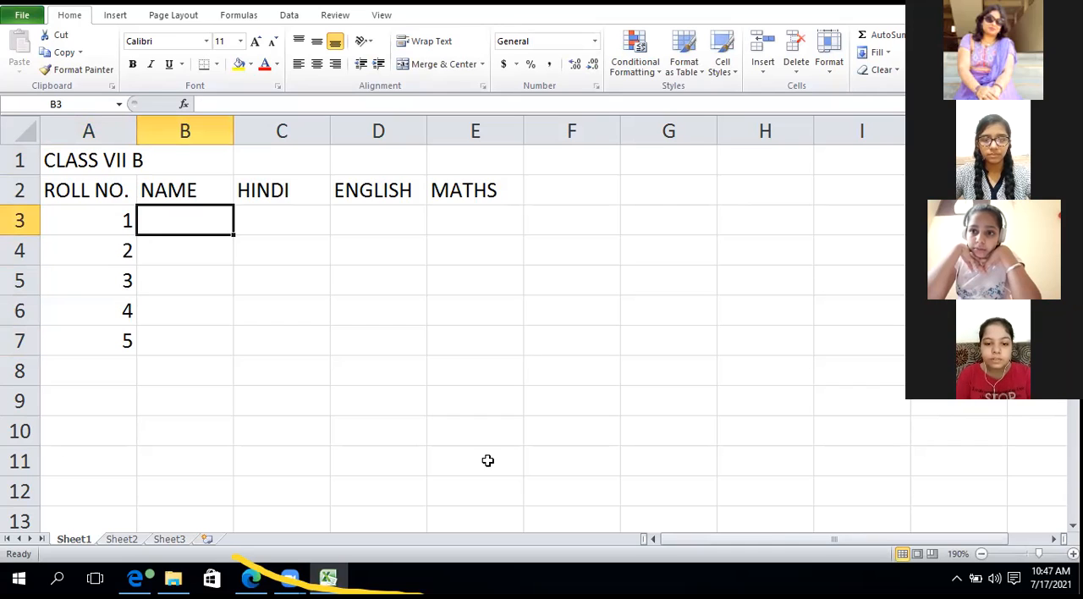
{"action": "left_click", "coordinate": [621, 198]}
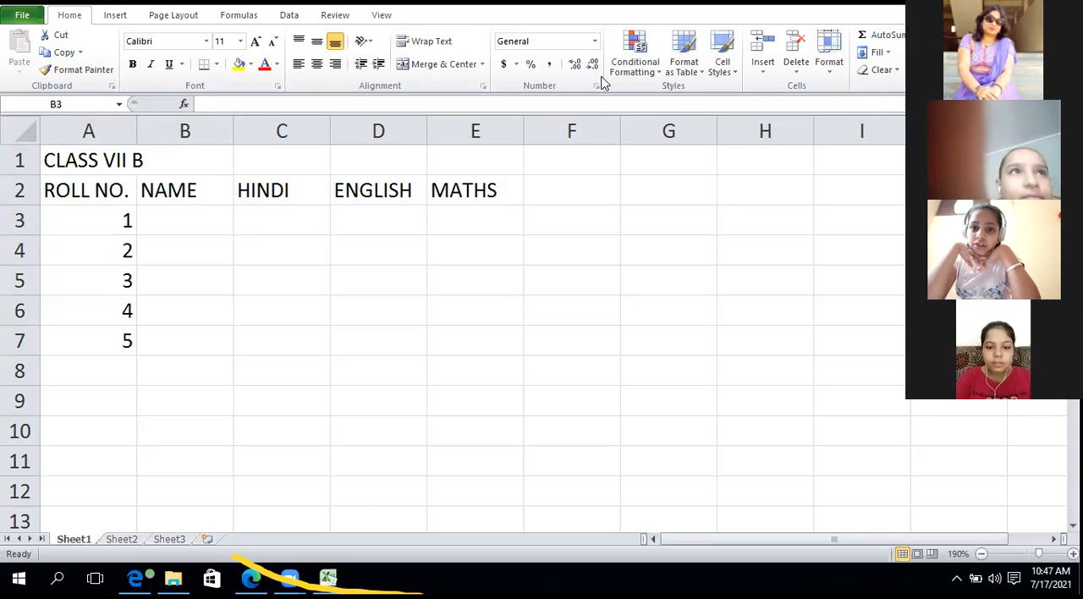
{"action": "left_click", "coordinate": [218, 211]}
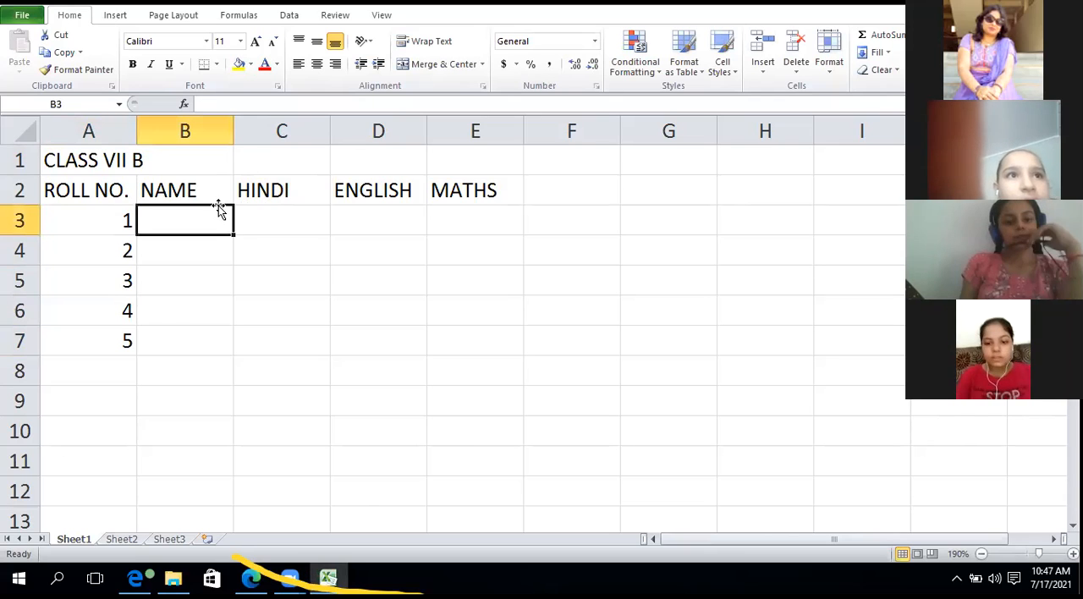
{"action": "type", "text": "ANGEL"}
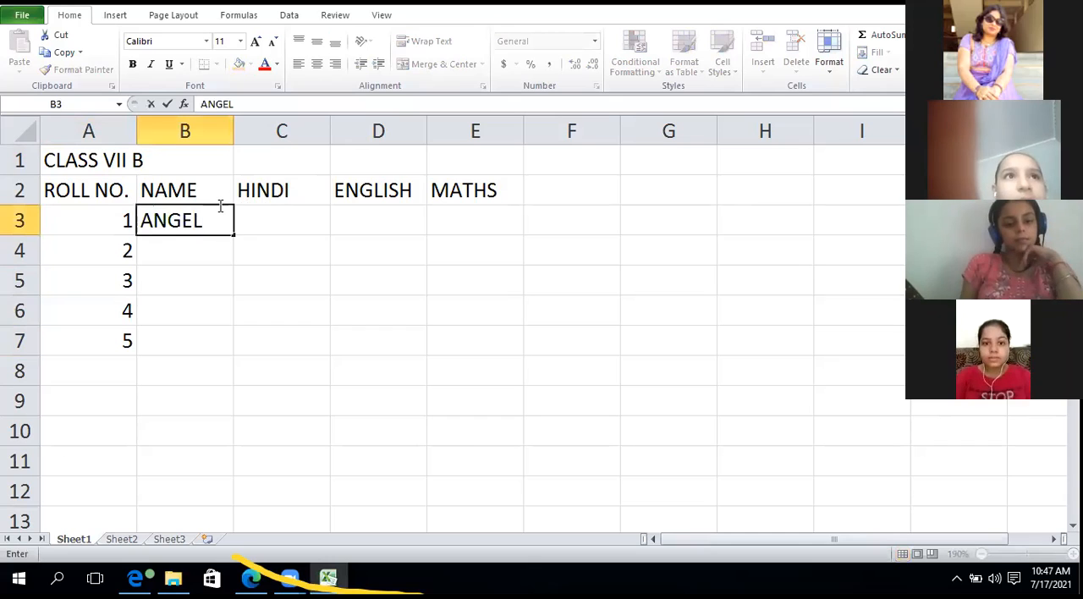
{"action": "key", "text": "Return"}
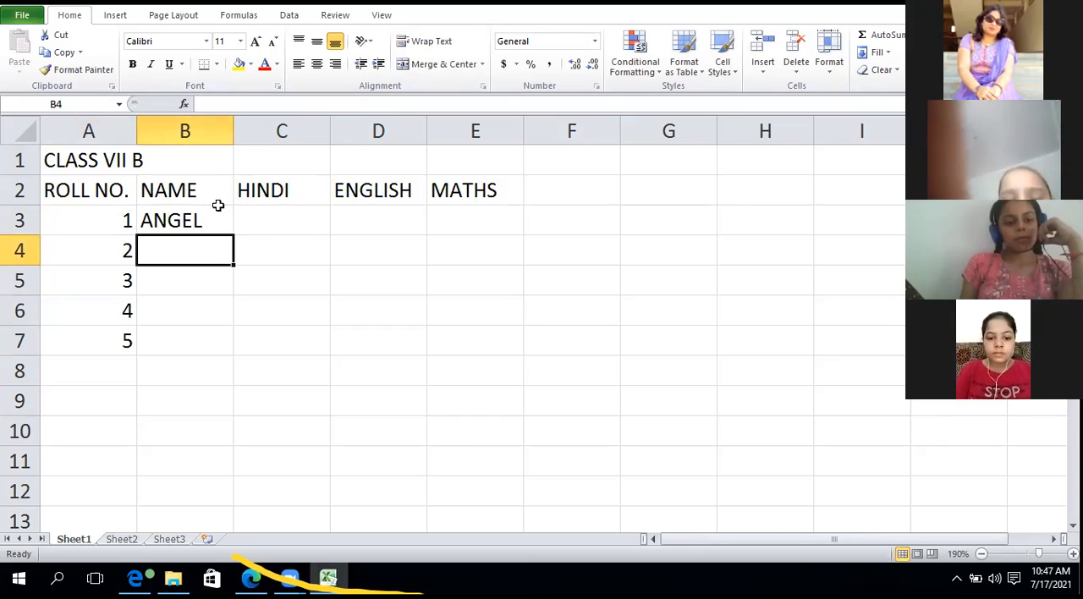
Enter the second student's name in cell B4, beside roll number 2.
{"action": "type", "text": "A"}
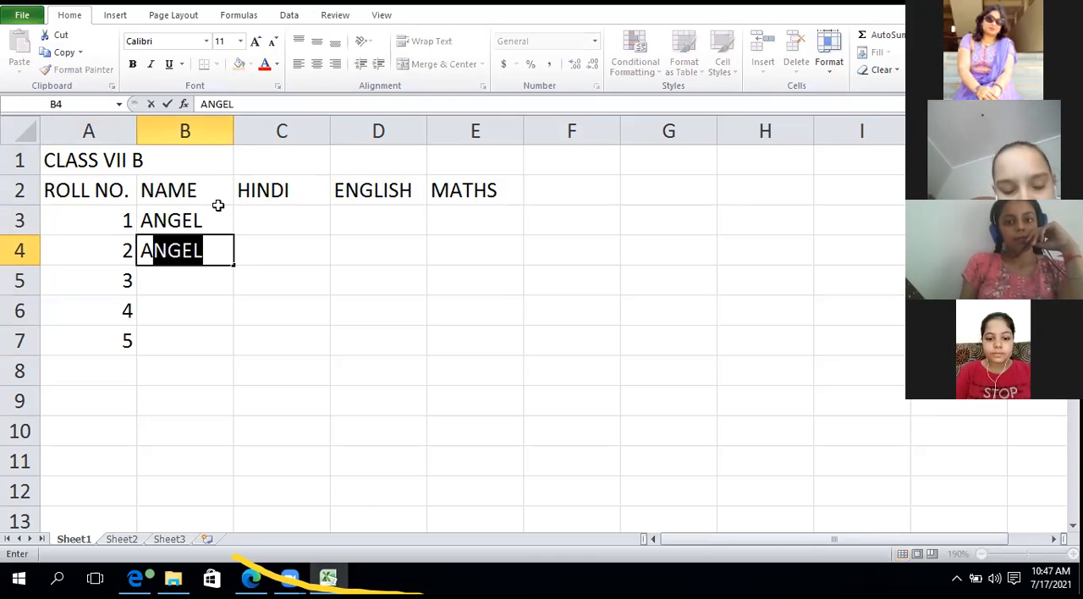
{"action": "type", "text": "SEE,"}
{"action": "key", "text": "BackSpace"}
{"action": "type", "text": "M"}
{"action": "key", "text": "Return"}
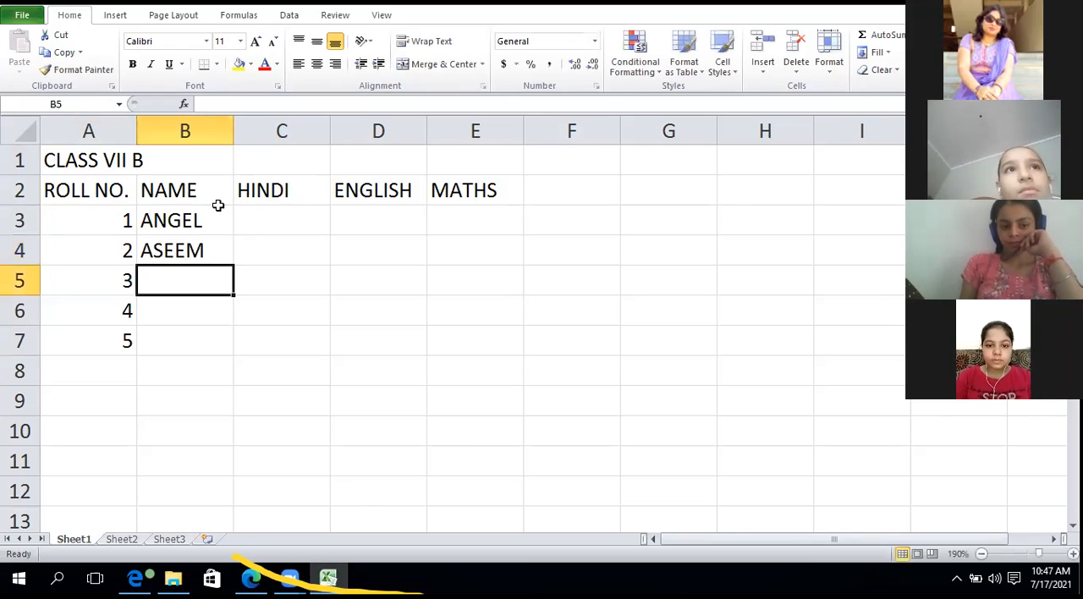
Enter the third student's name in cell B5, beside roll number 3.
{"action": "left_click", "coordinate": [218, 208]}
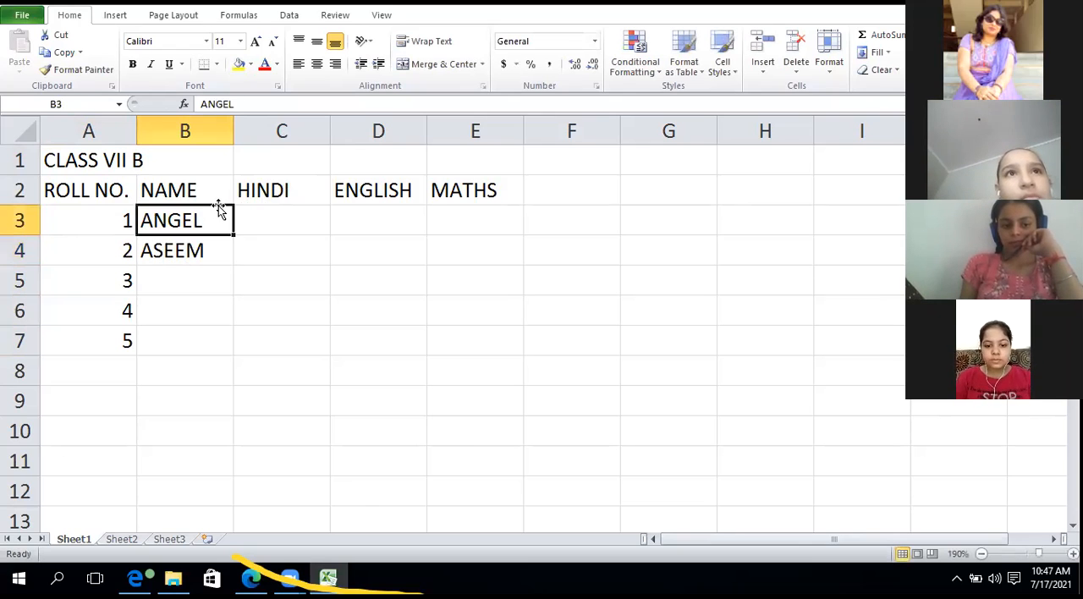
{"action": "left_click", "coordinate": [184, 271]}
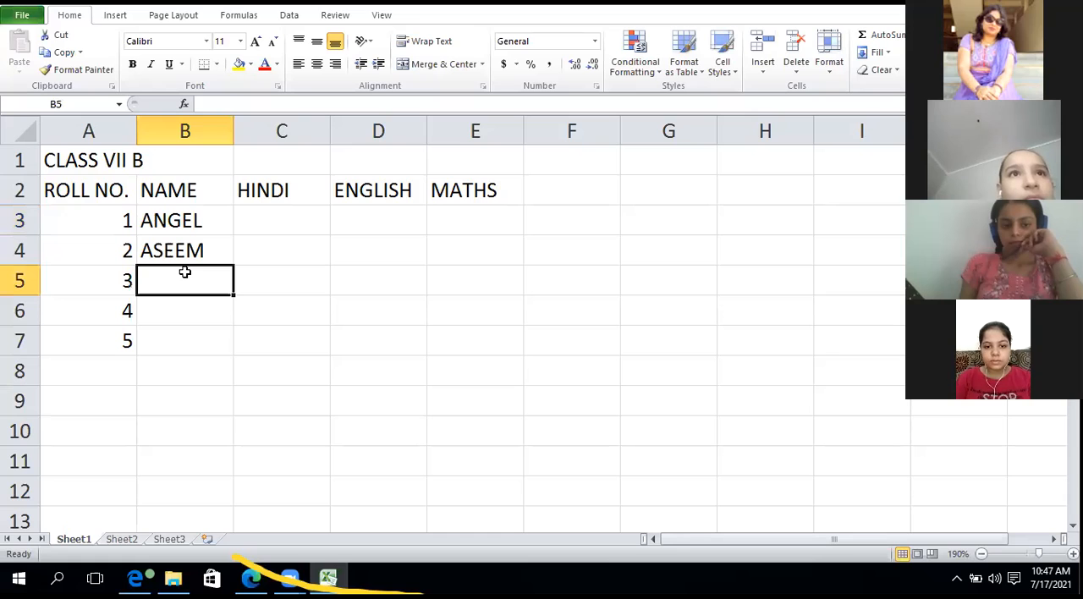
{"action": "type", "text": "AM"}
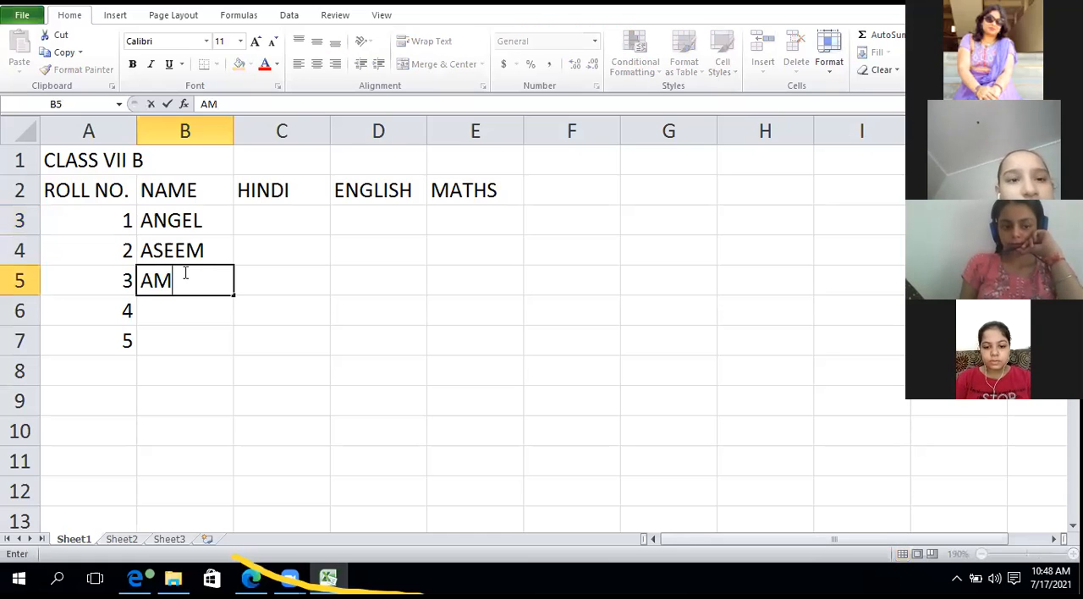
{"action": "key", "text": "BackSpace"}
{"action": "type", "text": "NU"}
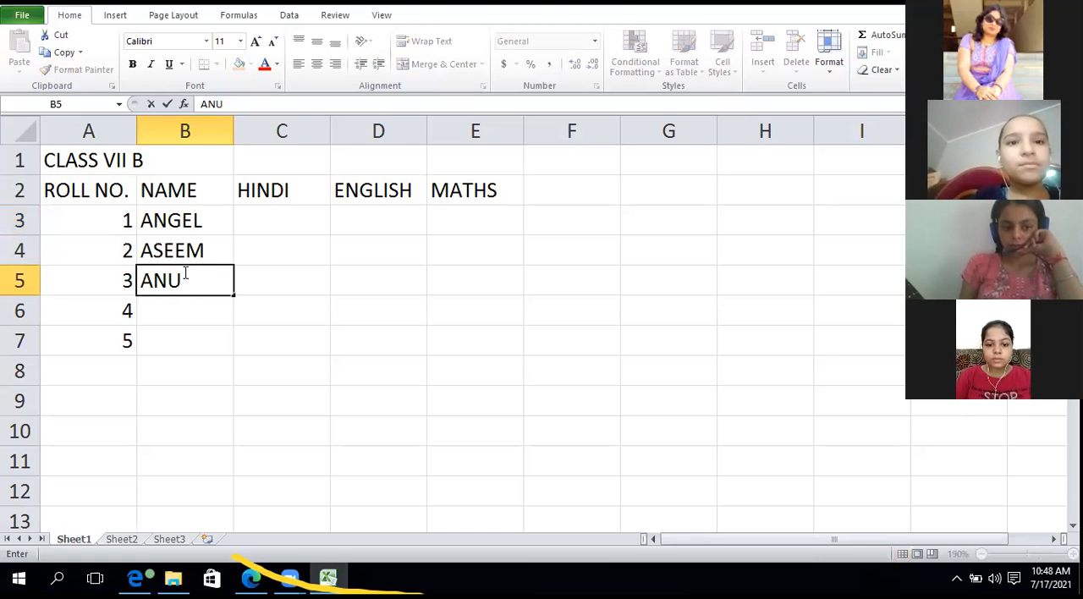
{"action": "type", "text": "SHKA"}
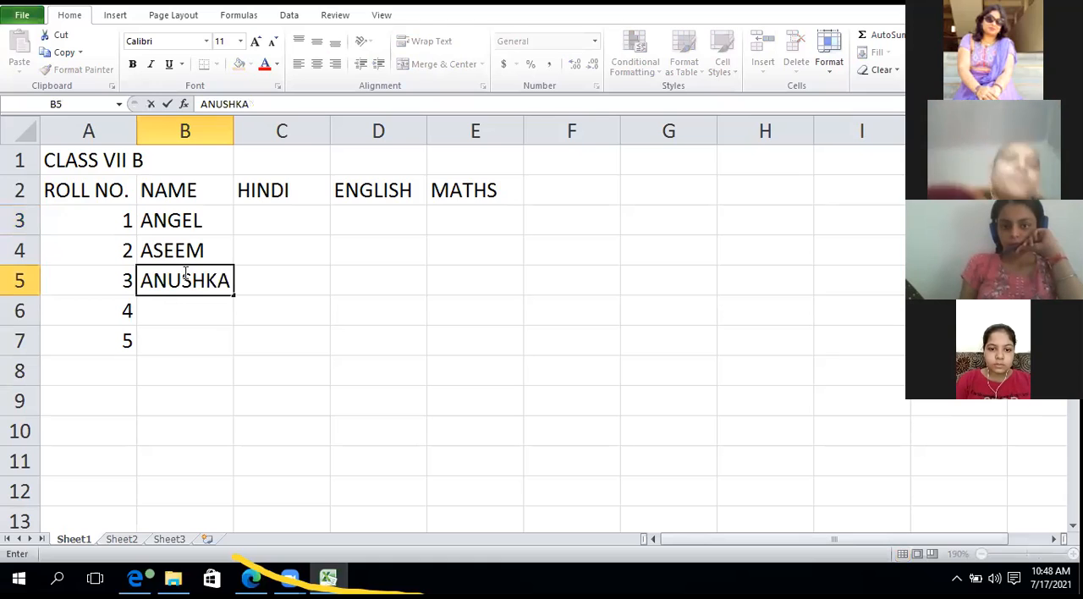
{"action": "key", "text": "Return"}
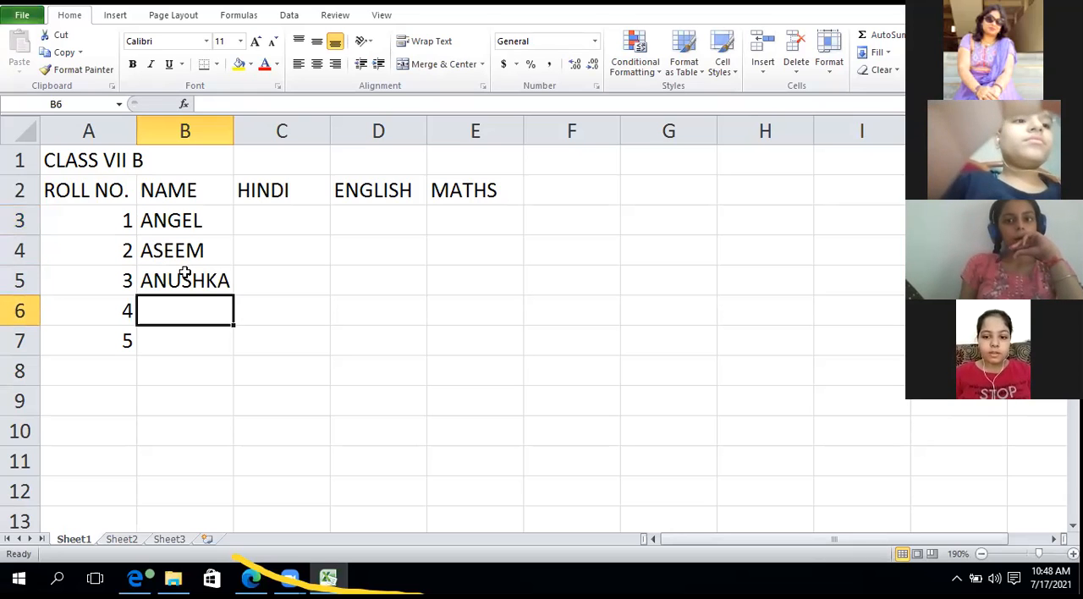
Enter the fourth and fifth students' names in cells B6 and B7.
{"action": "type", "text": "AAYUSH"}
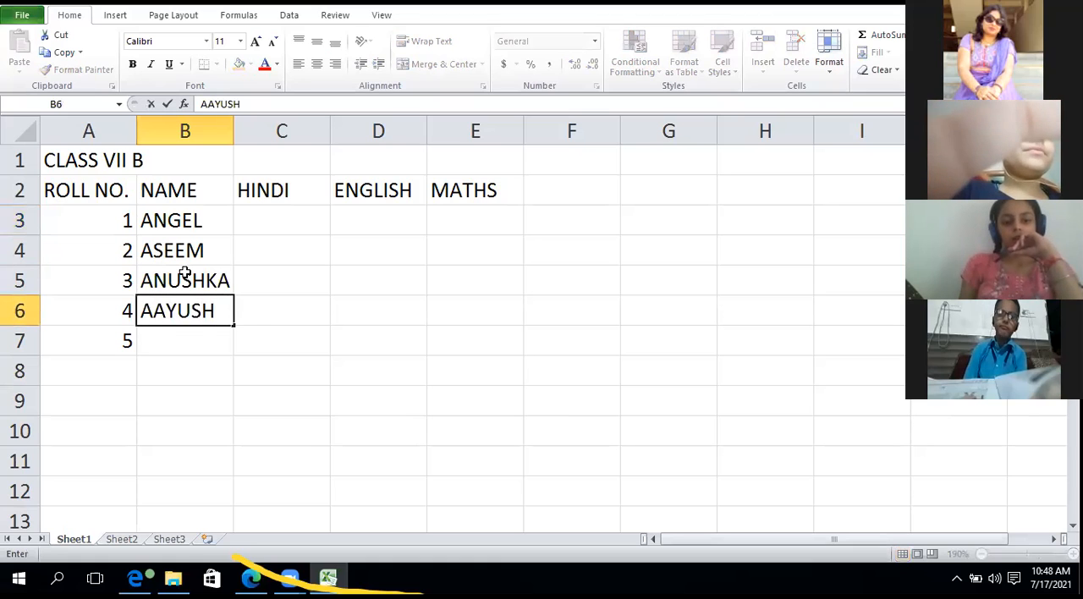
{"action": "key", "text": "Return"}
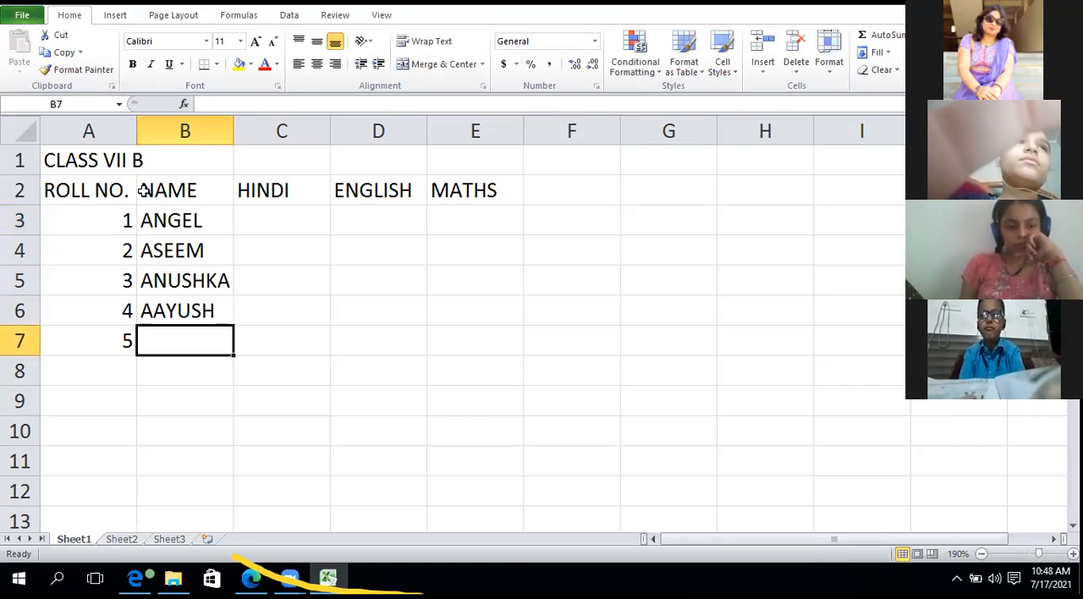
{"action": "type", "text": "AVNI"}
{"action": "key", "text": "Tab"}
{"action": "key", "text": "Tab"}
Enter the marks for roll number 1 in row 3: Hindi 20, English 30 and Maths 23.
{"action": "key", "text": "Up"}
{"action": "key", "text": "Up"}
{"action": "key", "text": "Up"}
{"action": "key", "text": "Up"}
{"action": "key", "text": "Left"}
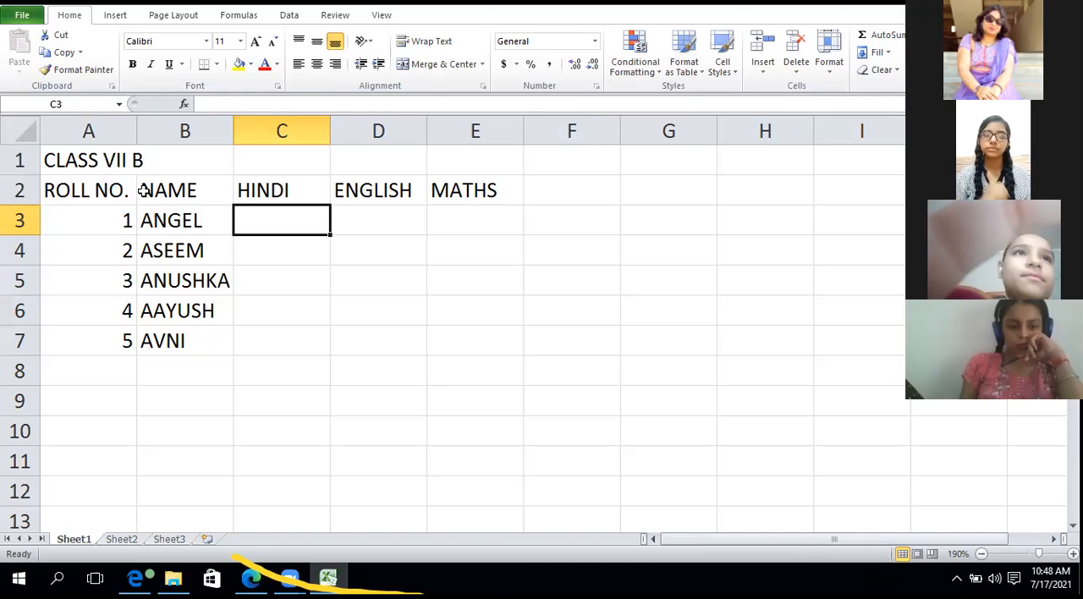
{"action": "type", "text": "20"}
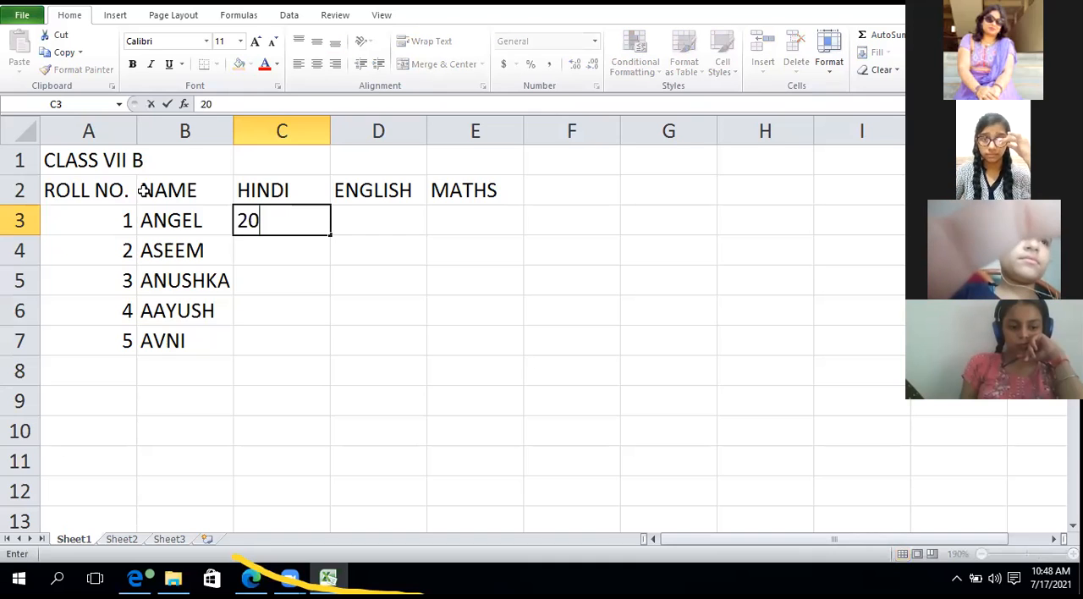
{"action": "key", "text": "Tab"}
{"action": "type", "text": "30"}
{"action": "key", "text": "Tab"}
{"action": "type", "text": "23"}
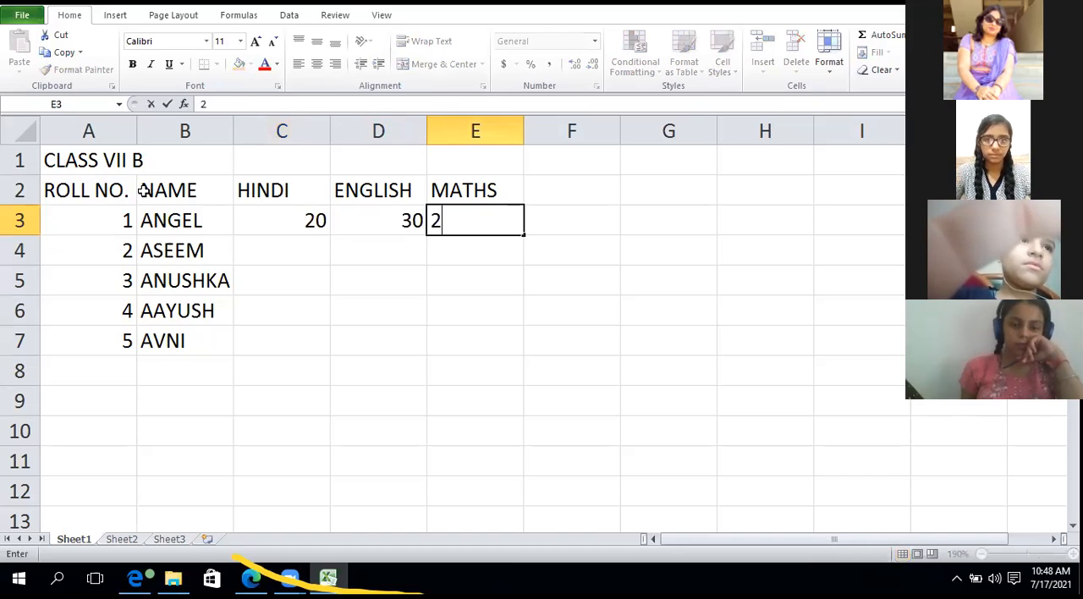
{"action": "key", "text": "Return"}
Enter the marks for roll number 2 in row 4: Hindi 27, English 22 and Maths 12.
{"action": "key", "text": "Left"}
{"action": "key", "text": "Left"}
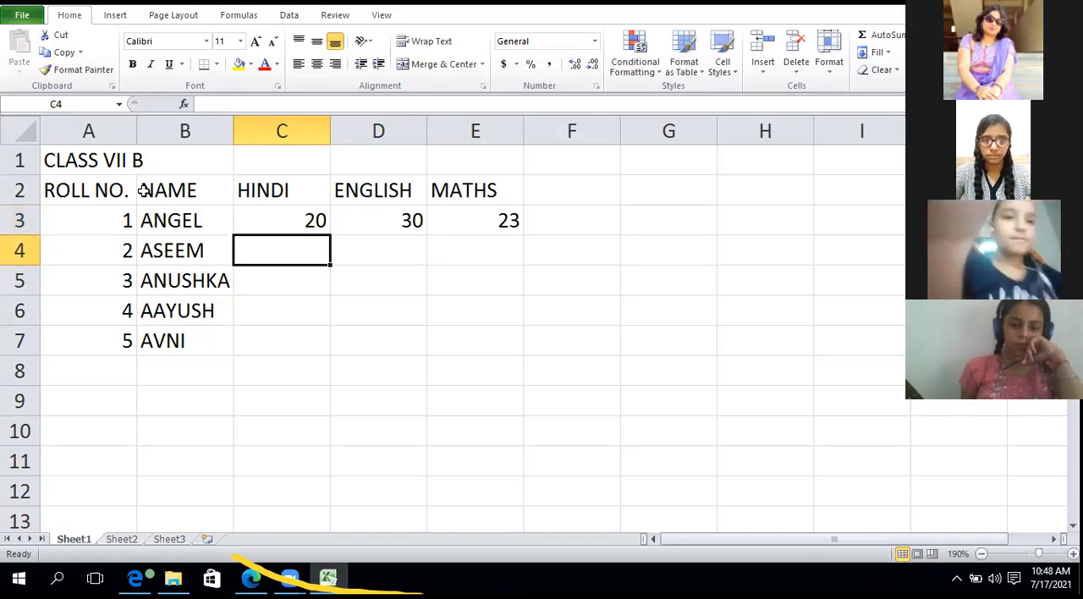
{"action": "type", "text": "27"}
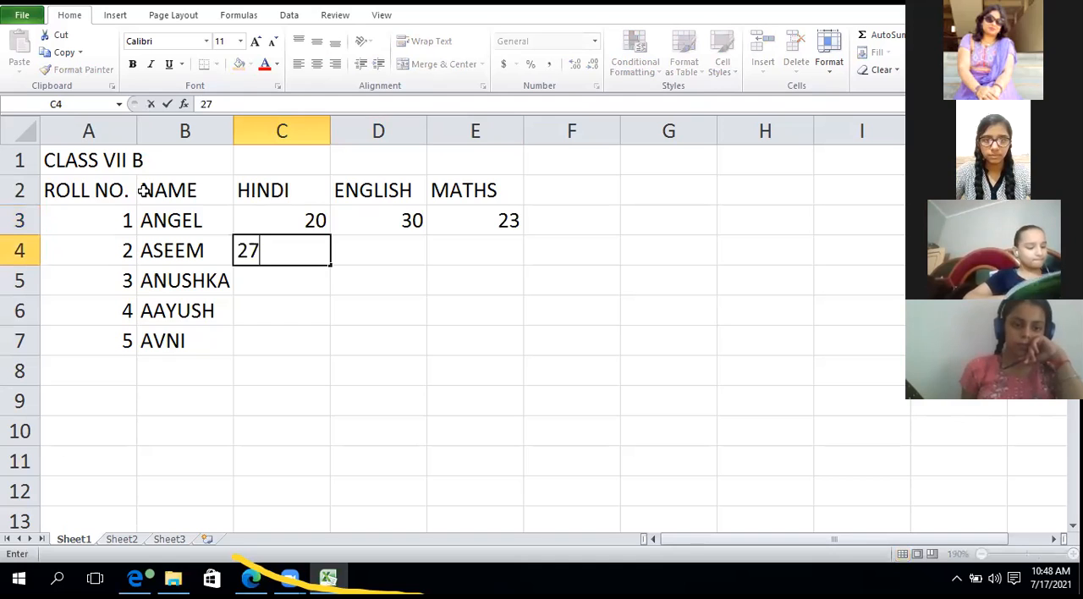
{"action": "key", "text": "Tab"}
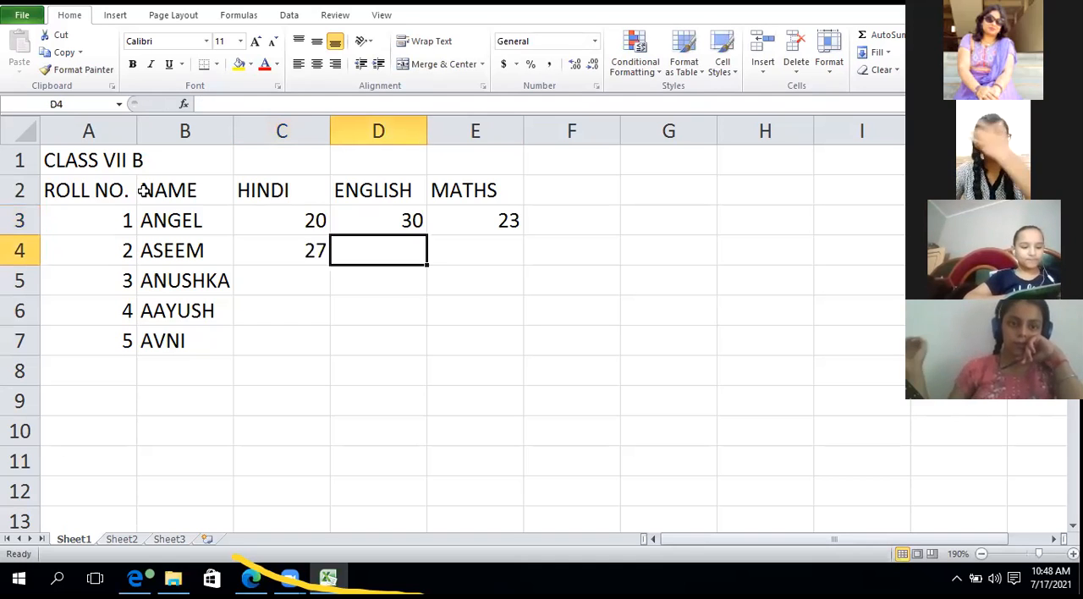
{"action": "type", "text": "22"}
{"action": "key", "text": "Tab"}
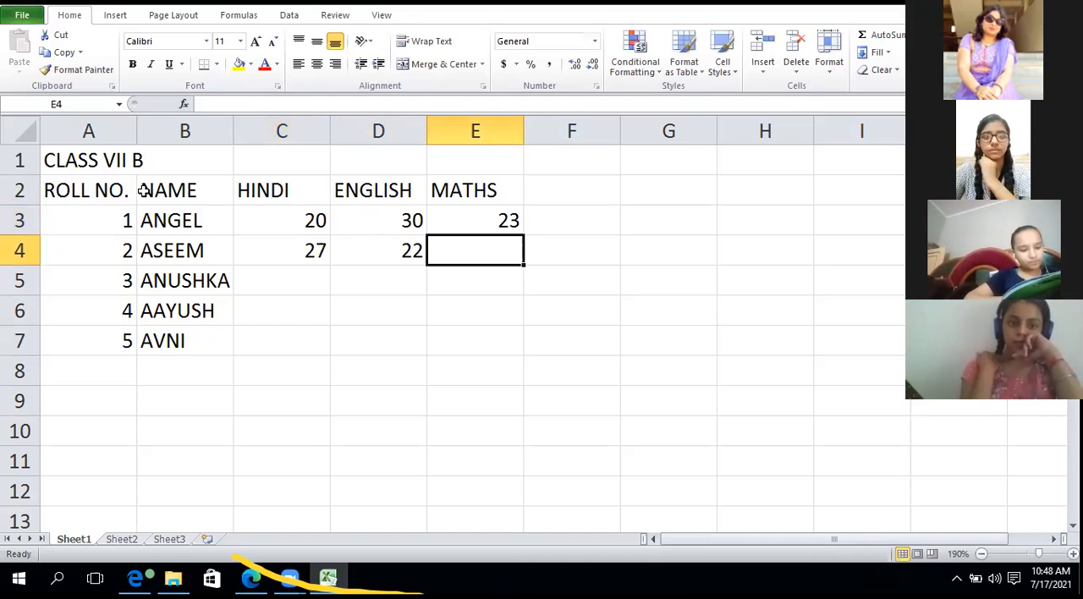
{"action": "type", "text": "12"}
{"action": "key", "text": "Return"}
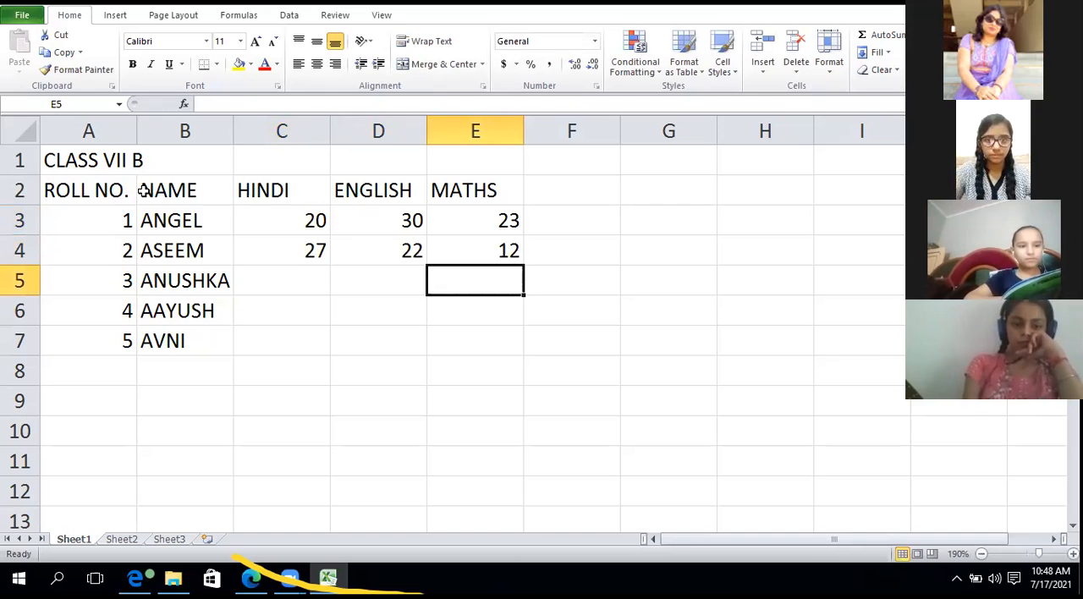
Enter the marks for roll number 3 in row 5: Hindi 28, English 29 and Maths 22.
{"action": "key", "text": "Left"}
{"action": "key", "text": "Left"}
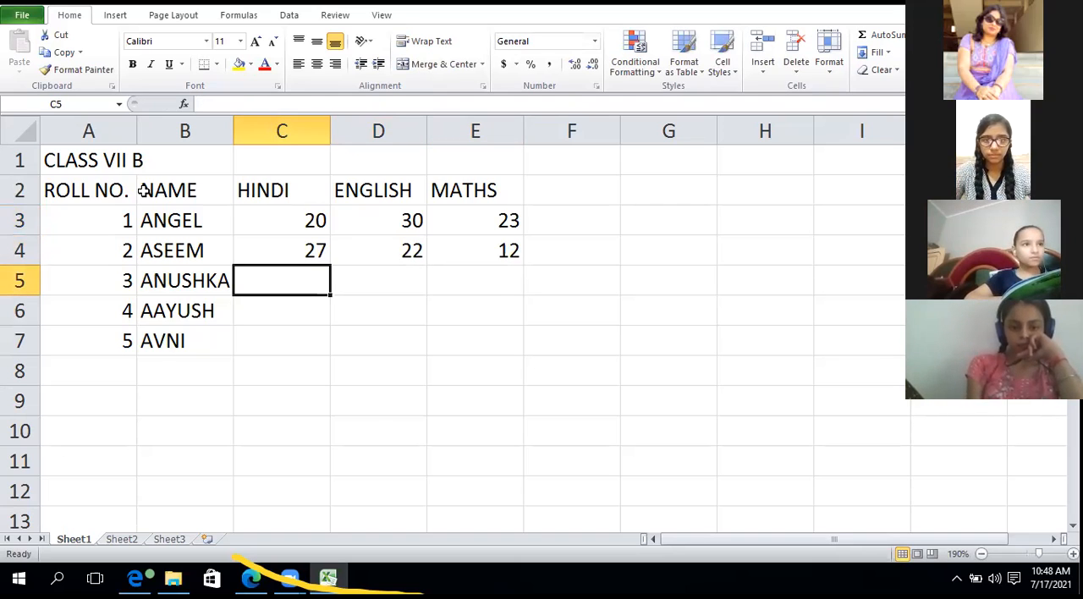
{"action": "type", "text": "5"}
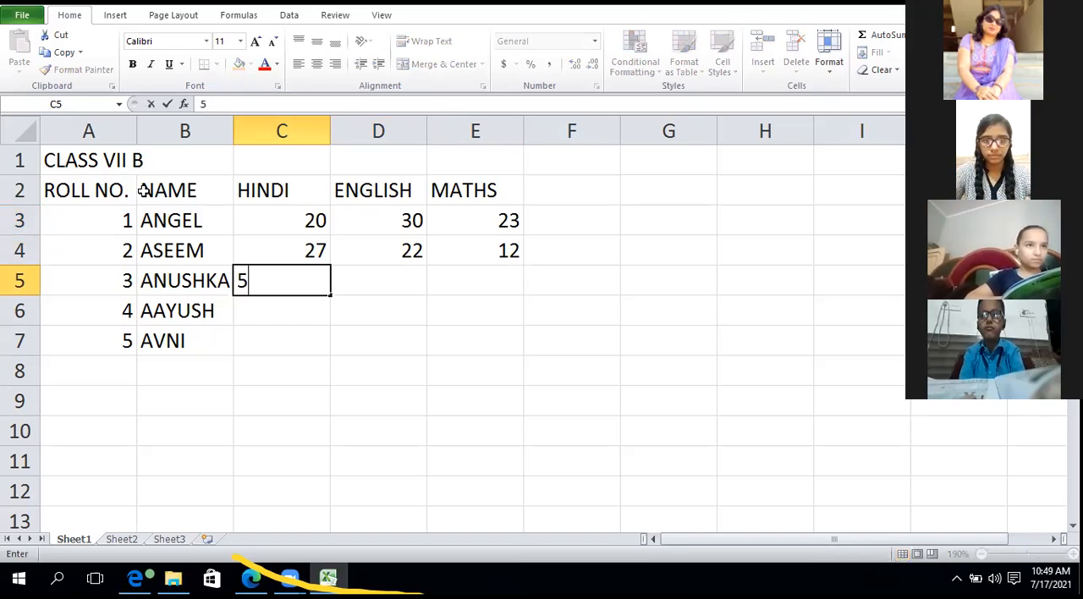
{"action": "key", "text": "BackSpace"}
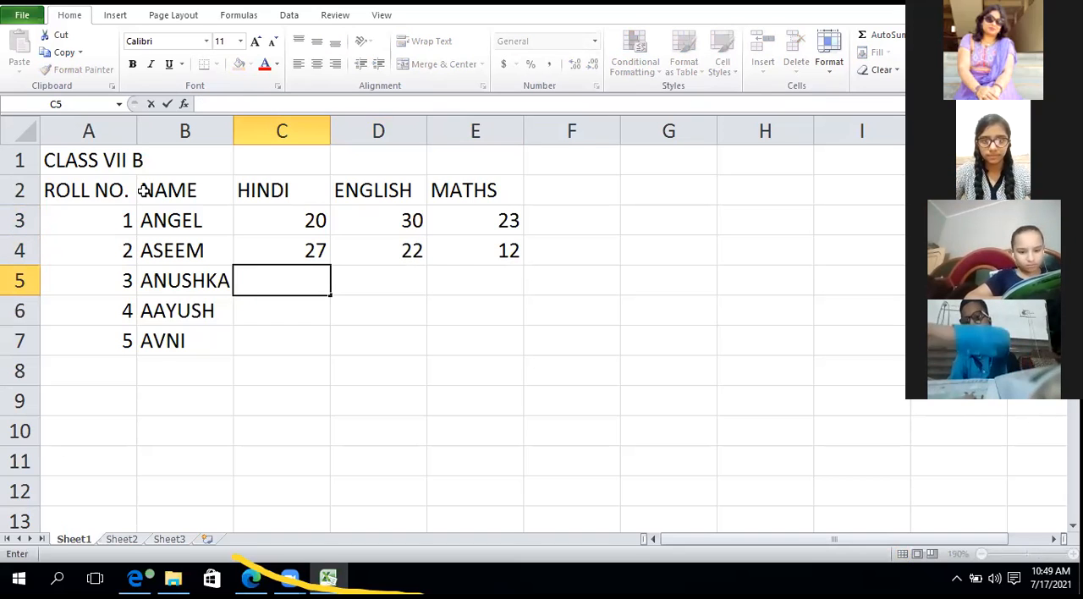
{"action": "type", "text": "28"}
{"action": "key", "text": "Tab"}
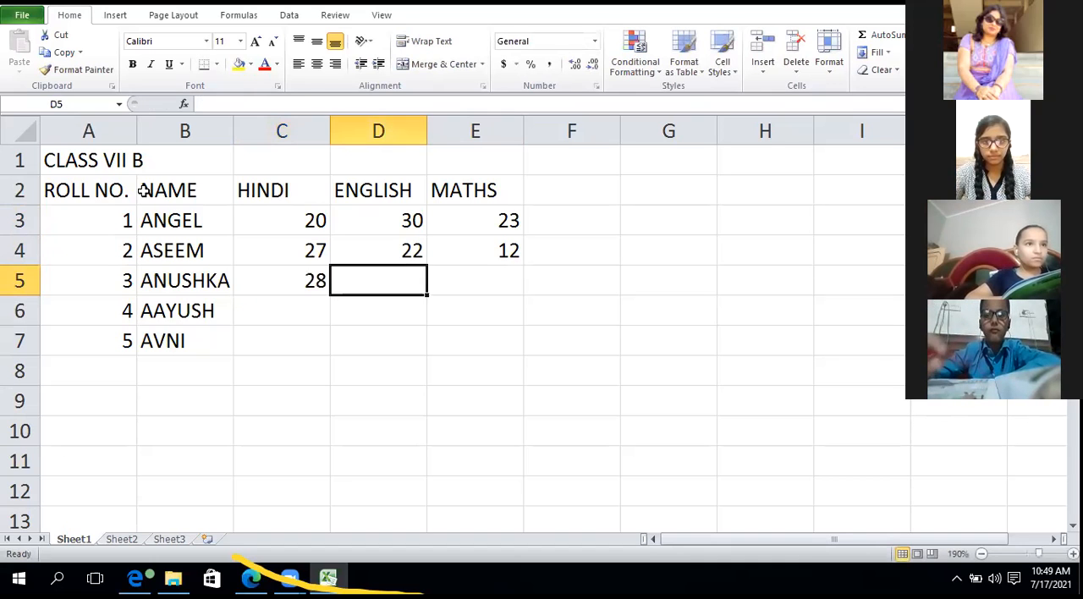
{"action": "type", "text": "29"}
{"action": "key", "text": "Tab"}
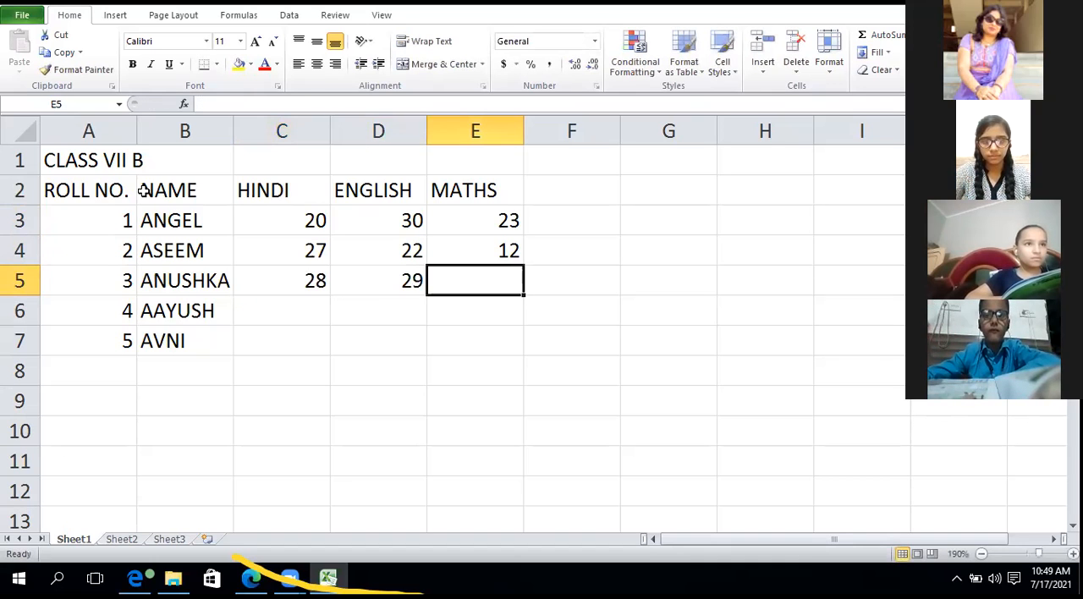
{"action": "type", "text": "22"}
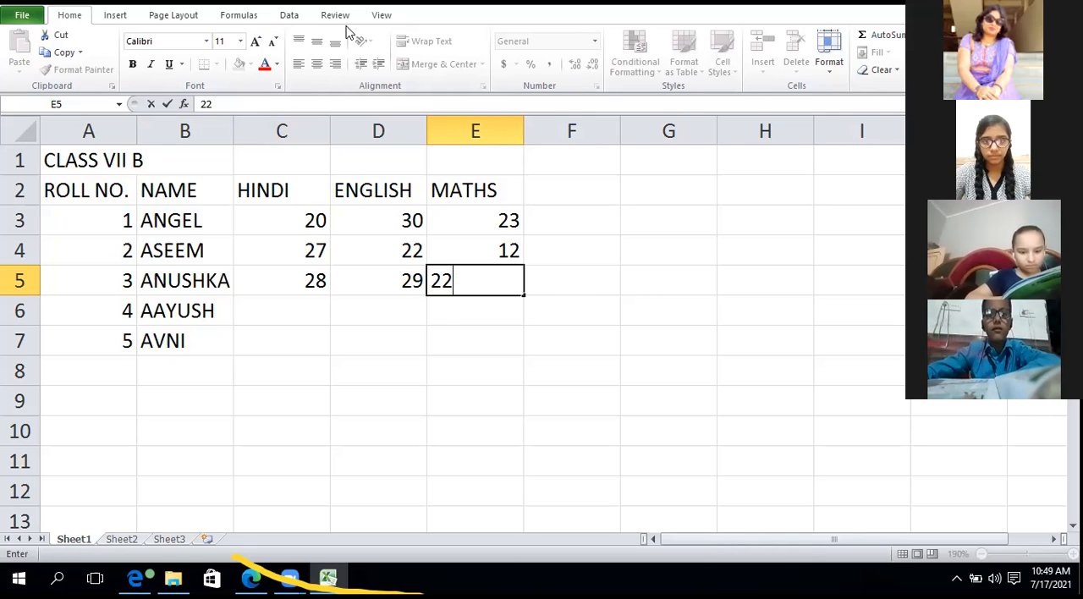
{"action": "left_click", "coordinate": [262, 302]}
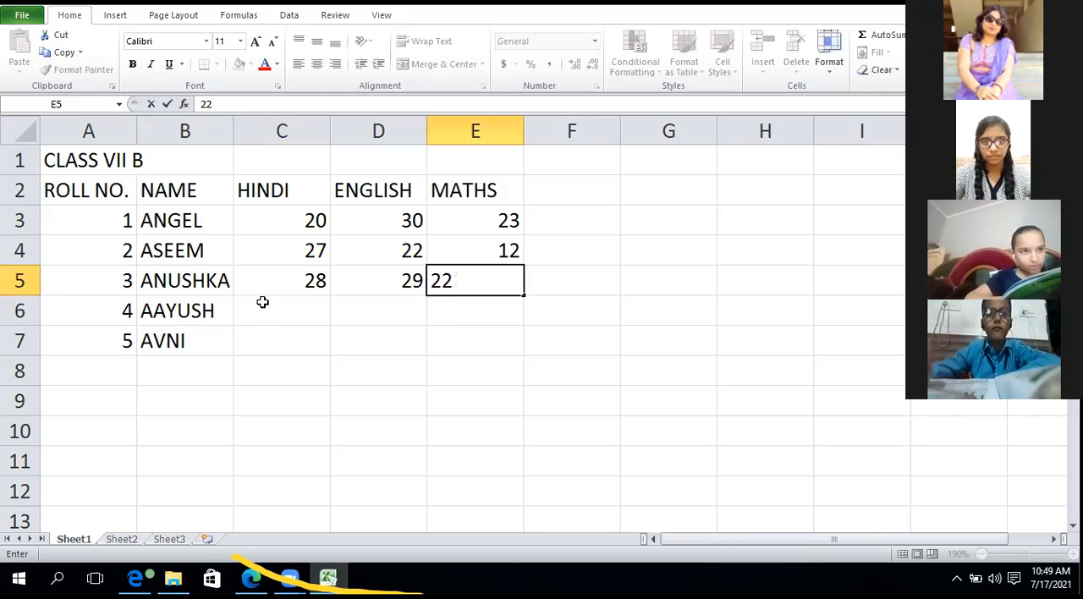
{"action": "type", "text": "20"}
{"action": "key", "text": "BackSpace"}
{"action": "key", "text": "BackSpace"}
{"action": "key", "text": "Return"}
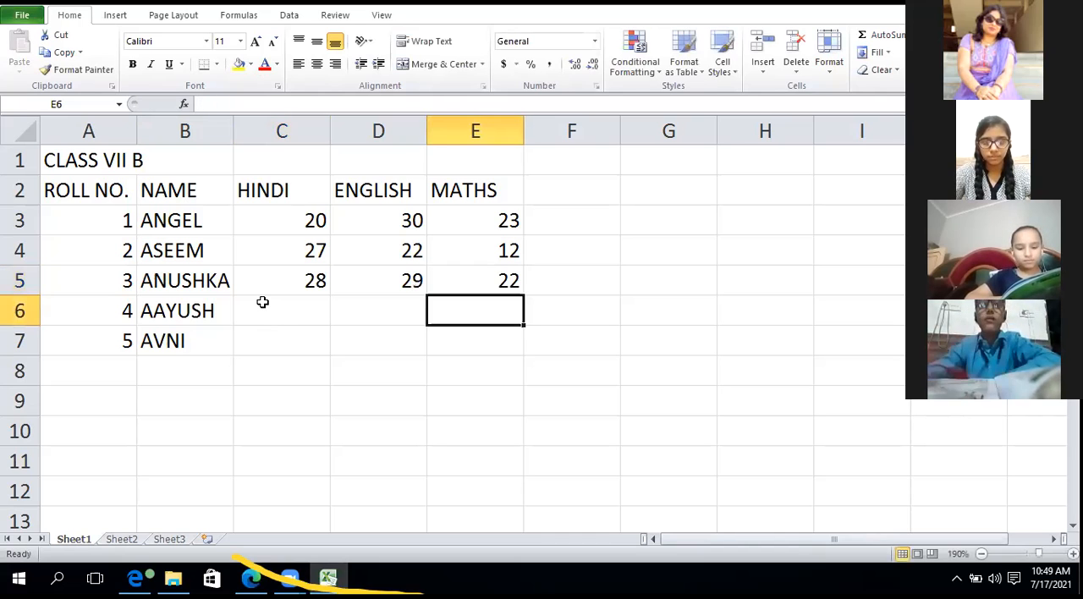
Enter the marks for roll number 4 in row 6: Maths 20, English 24 and Hindi 15.
{"action": "type", "text": "20"}
{"action": "key", "text": "Left"}
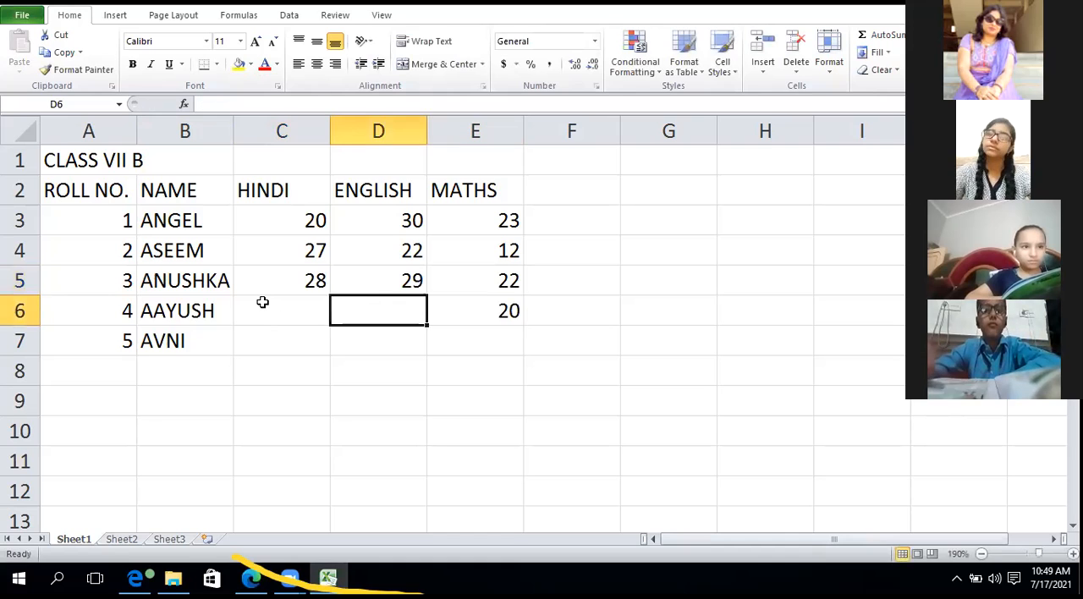
{"action": "type", "text": "24"}
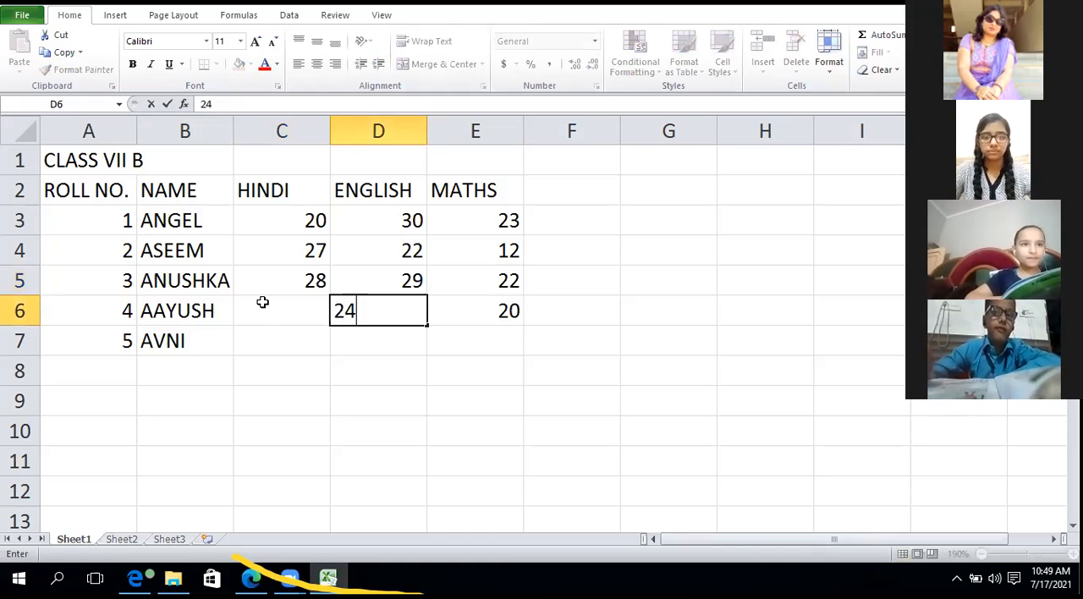
{"action": "key", "text": "Left"}
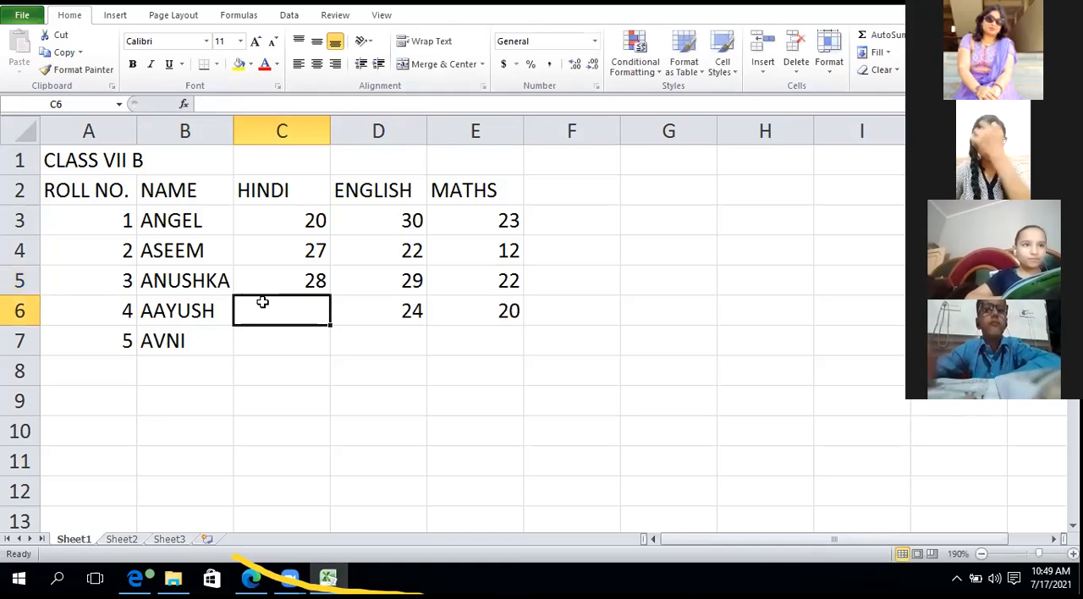
{"action": "type", "text": "15"}
{"action": "key", "text": "Return"}
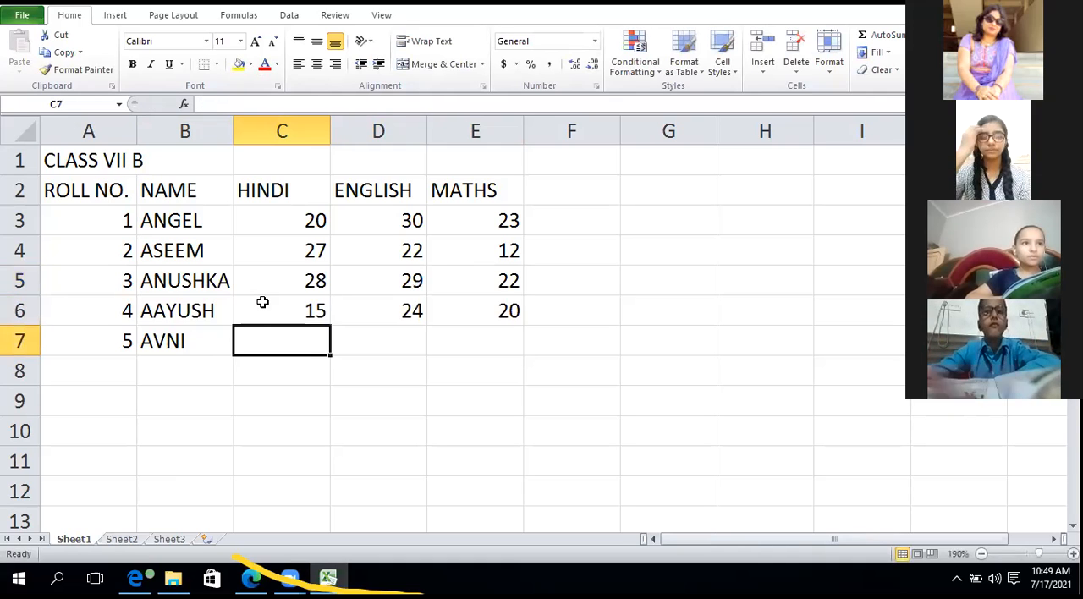
Enter the marks for roll number 5 in row 7: Hindi 26, English 23 and Maths 26.
{"action": "type", "text": "26"}
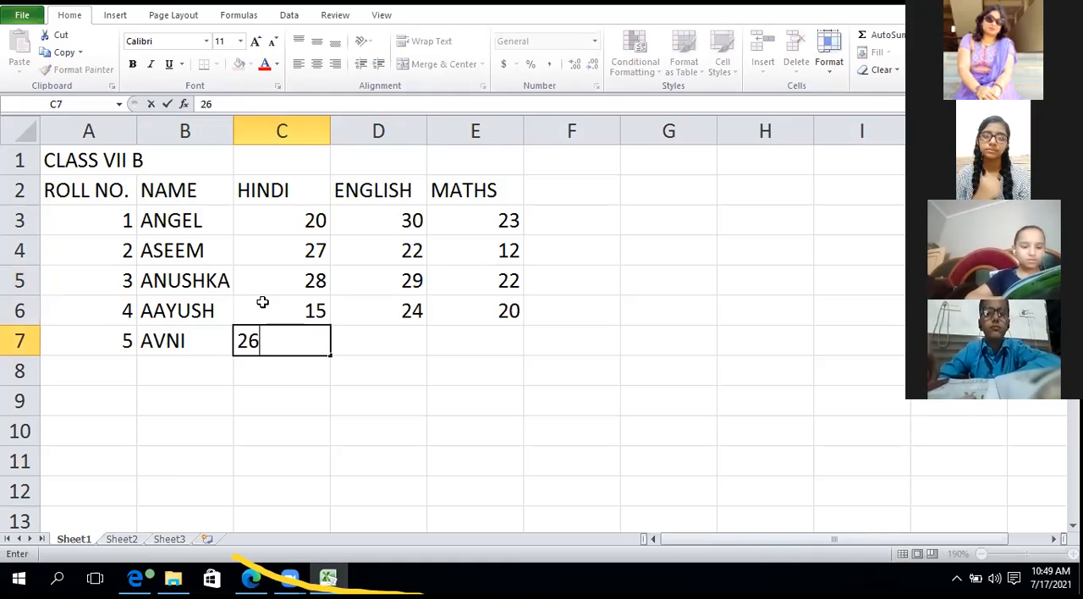
{"action": "key", "text": "Right"}
{"action": "type", "text": "23"}
{"action": "key", "text": "Tab"}
{"action": "type", "text": "2"}
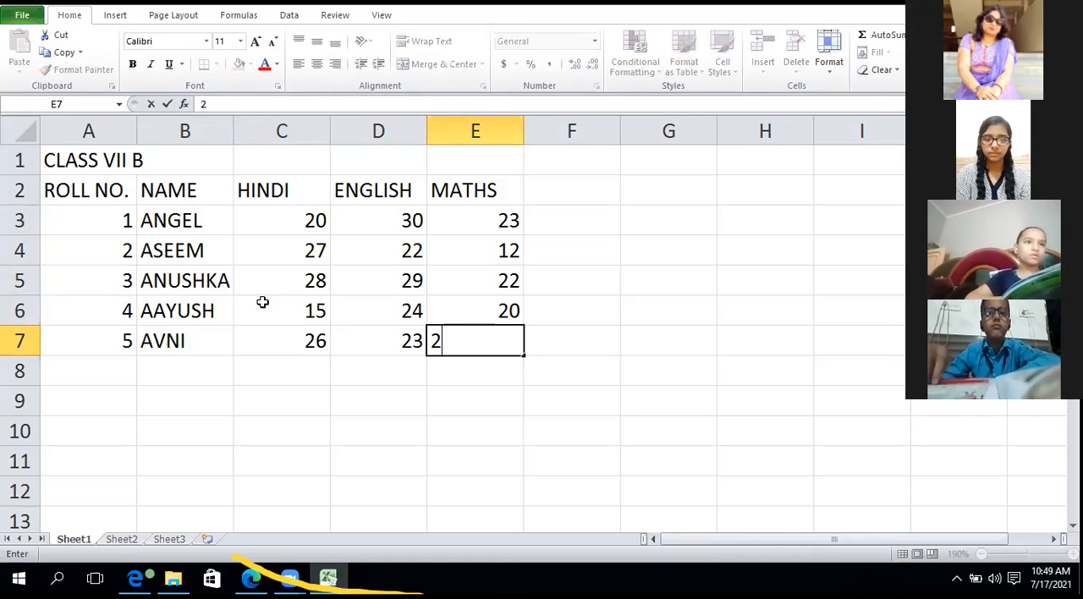
{"action": "type", "text": "6"}
{"action": "left_click", "coordinate": [398, 376]}
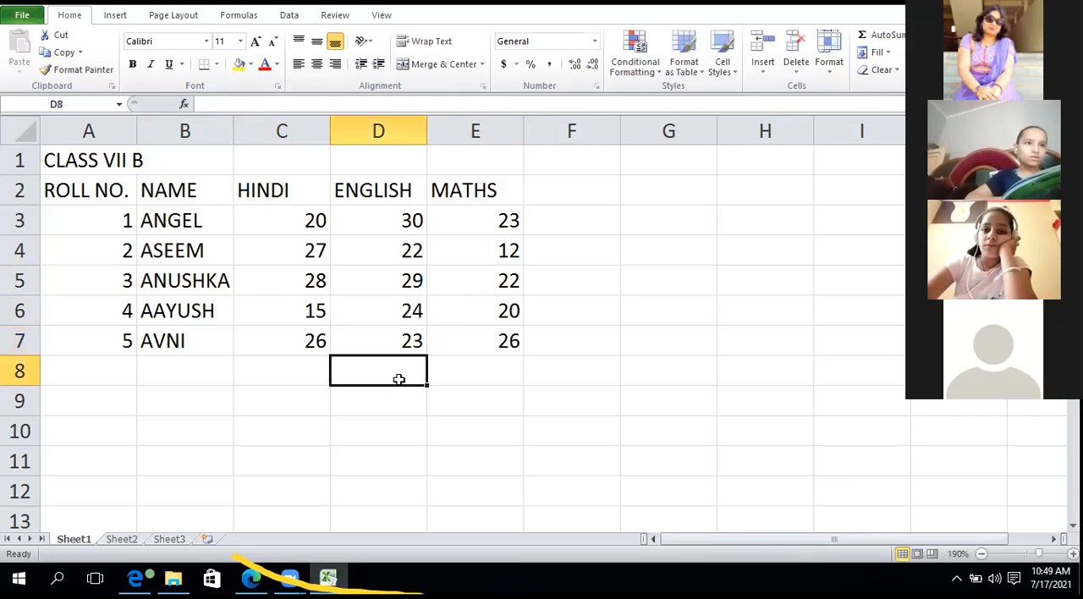
Merge and center the CLASS VII B title across A1:E1 and make it bold.
{"action": "left_click_drag", "start_coordinate": [481, 164], "coordinate": [79, 164]}
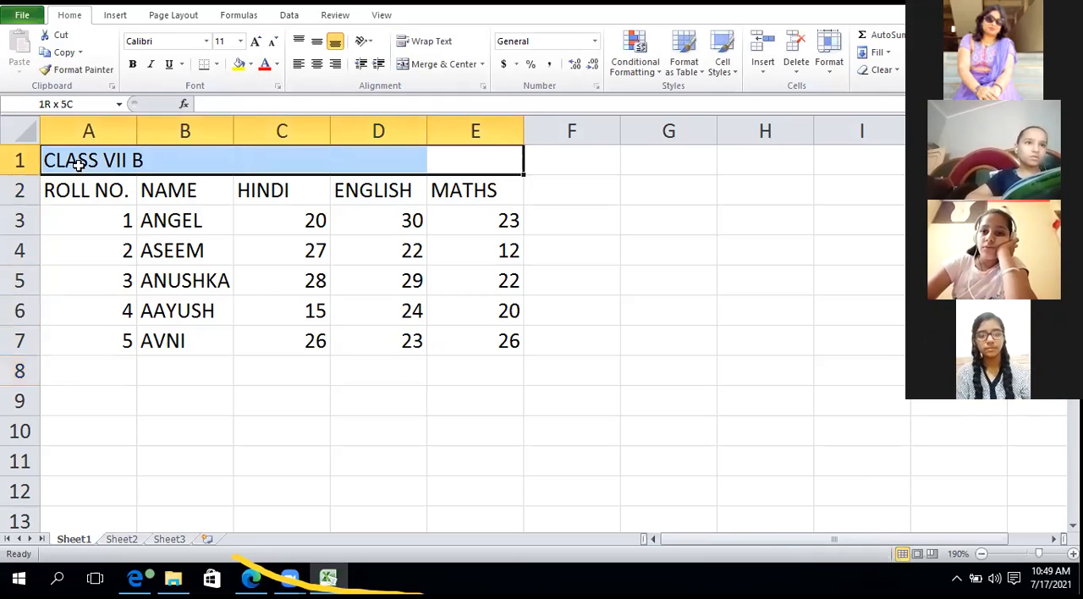
{"action": "left_click", "coordinate": [448, 64]}
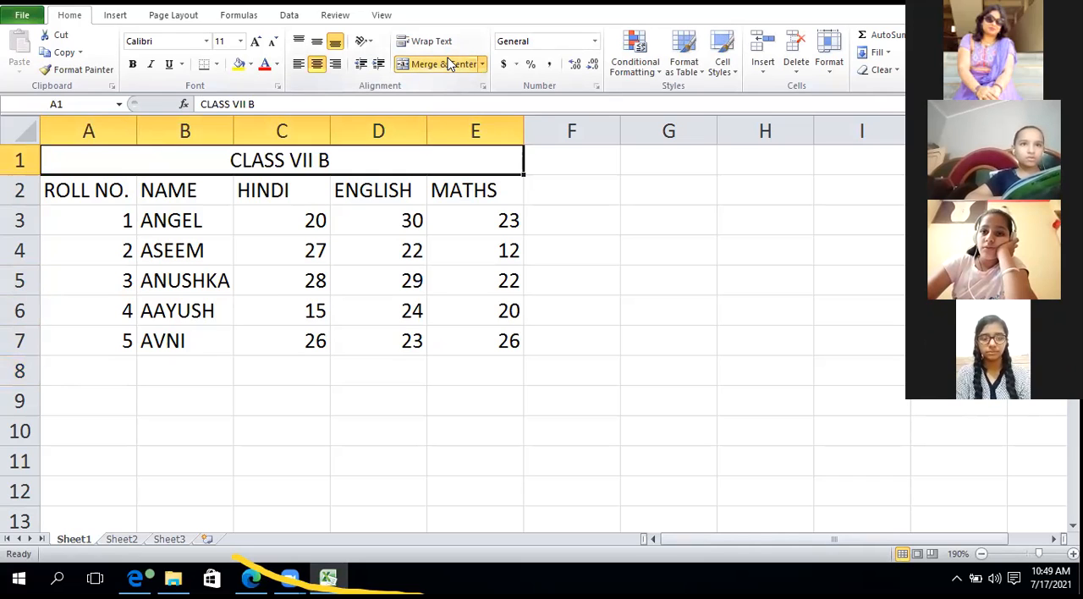
{"action": "key", "text": "ctrl+b"}
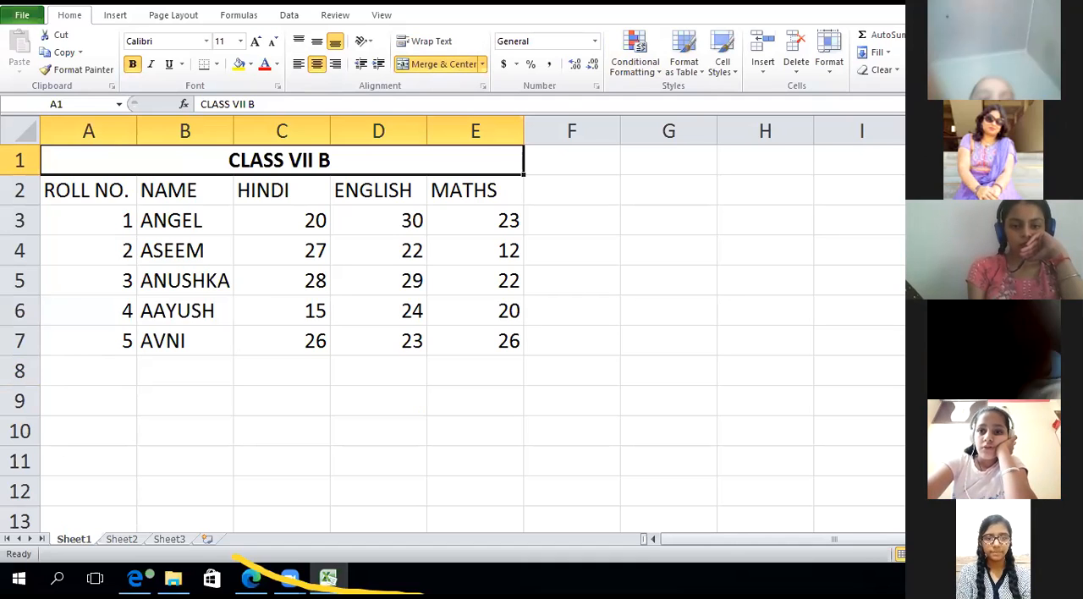
Make the column headings ROLL NO. to MATHS in A2:E2 bold.
{"action": "left_click", "coordinate": [466, 211]}
{"action": "left_click_drag", "start_coordinate": [488, 194], "coordinate": [97, 191]}
{"action": "key", "text": "ctrl+b"}
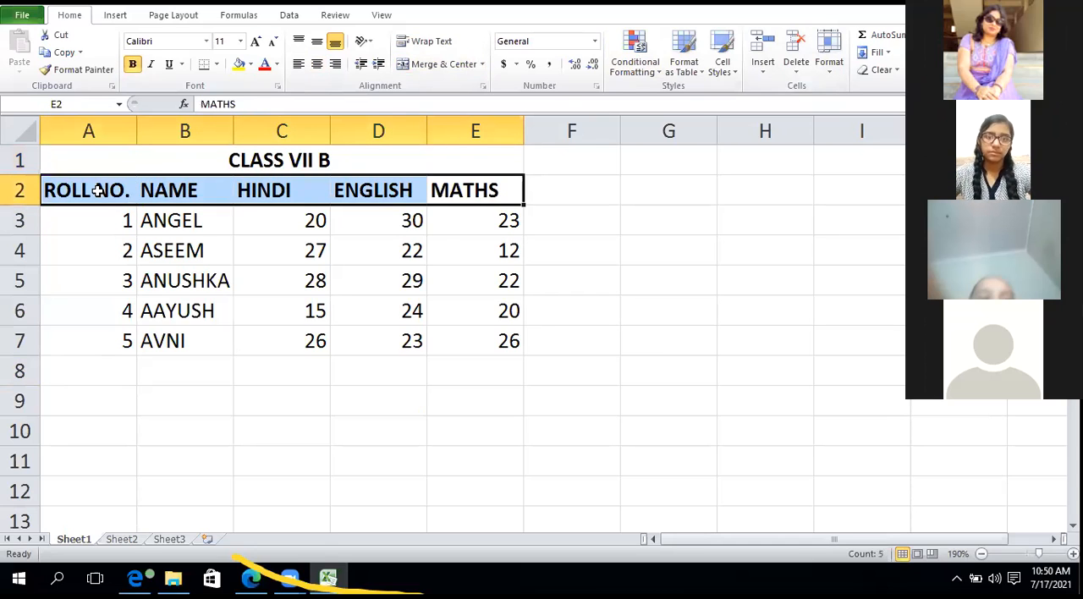
{"action": "key", "text": "Return"}
{"action": "left_click", "coordinate": [155, 212]}
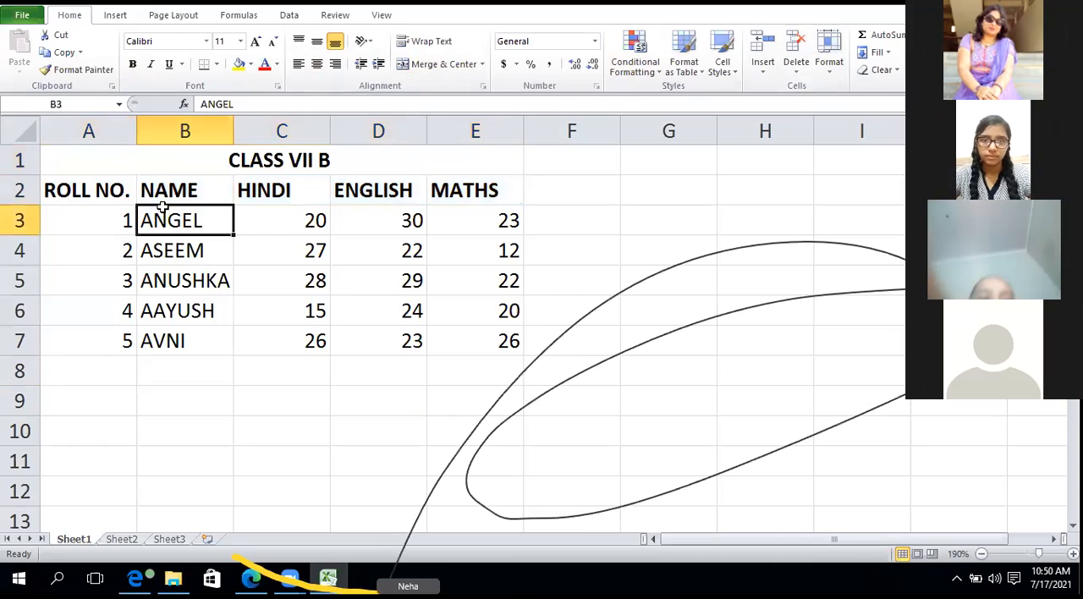
Highlight the column headings in A2:E2 and toggle their bold formatting off and on again.
{"action": "left_click", "coordinate": [116, 193]}
{"action": "left_click_drag", "start_coordinate": [116, 193], "coordinate": [461, 182]}
{"action": "key", "text": "Return"}
{"action": "key", "text": "Return"}
{"action": "key", "text": "Return"}
{"action": "key", "text": "Return"}
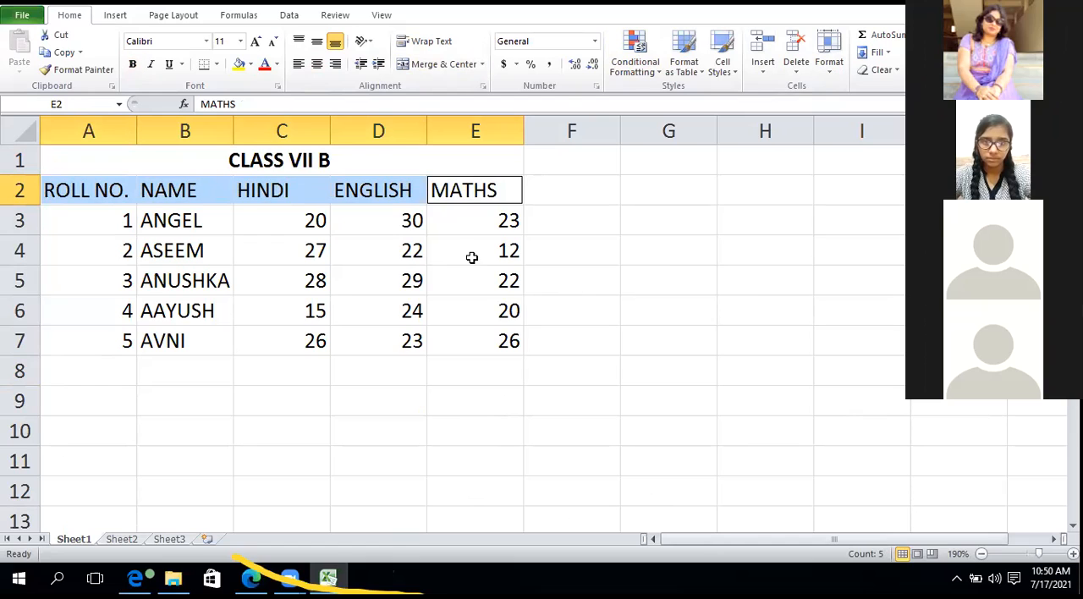
{"action": "left_click", "coordinate": [509, 352]}
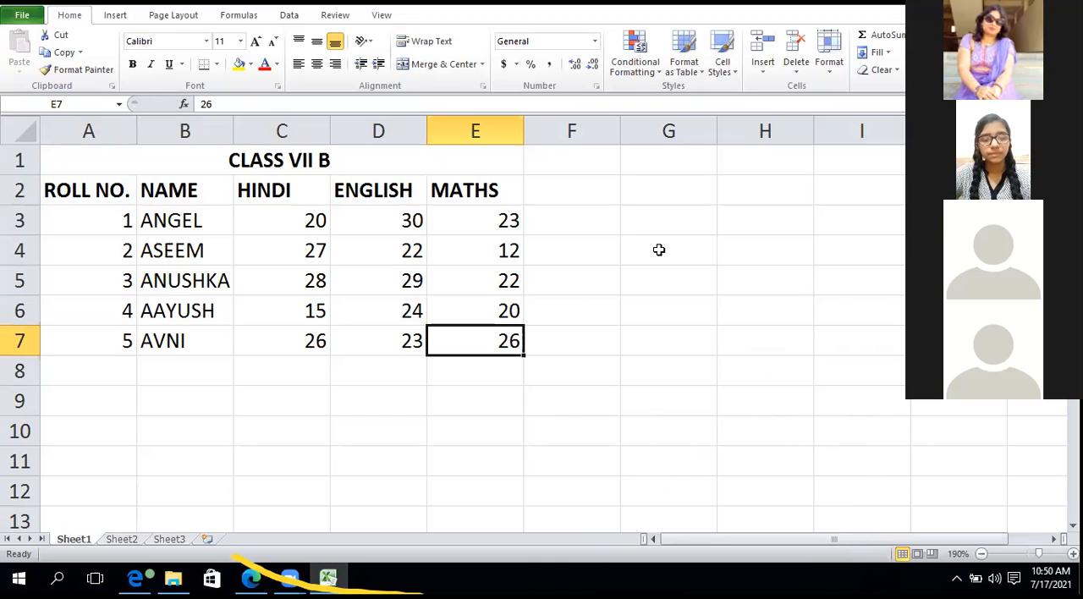
Highlight rows 1 to 7 one at a time to examine the title, the field names and each student's record.
{"action": "left_click", "coordinate": [504, 272]}
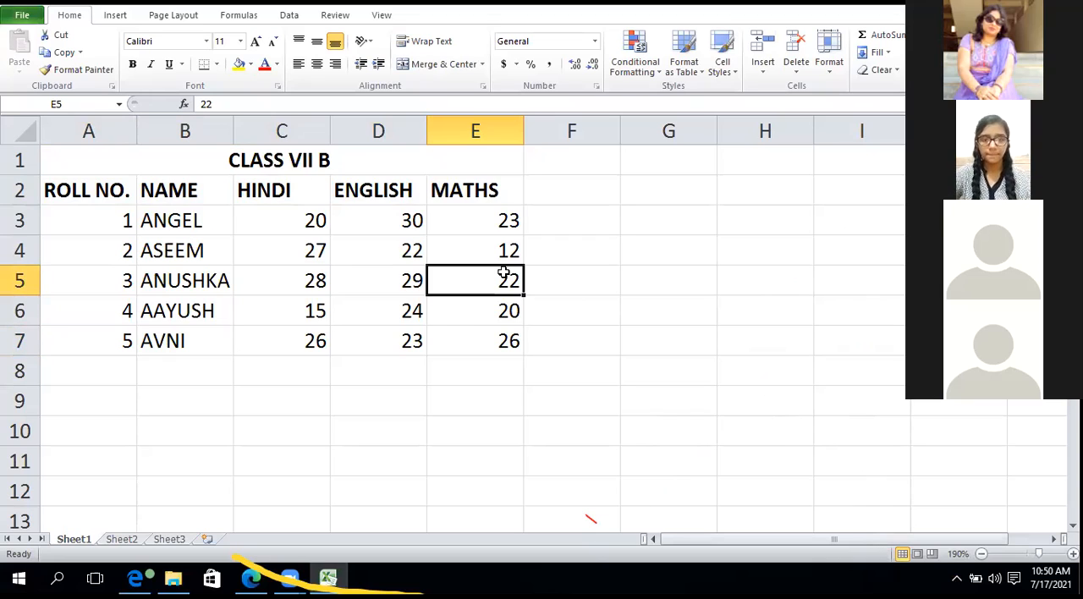
{"action": "left_click", "coordinate": [21, 161]}
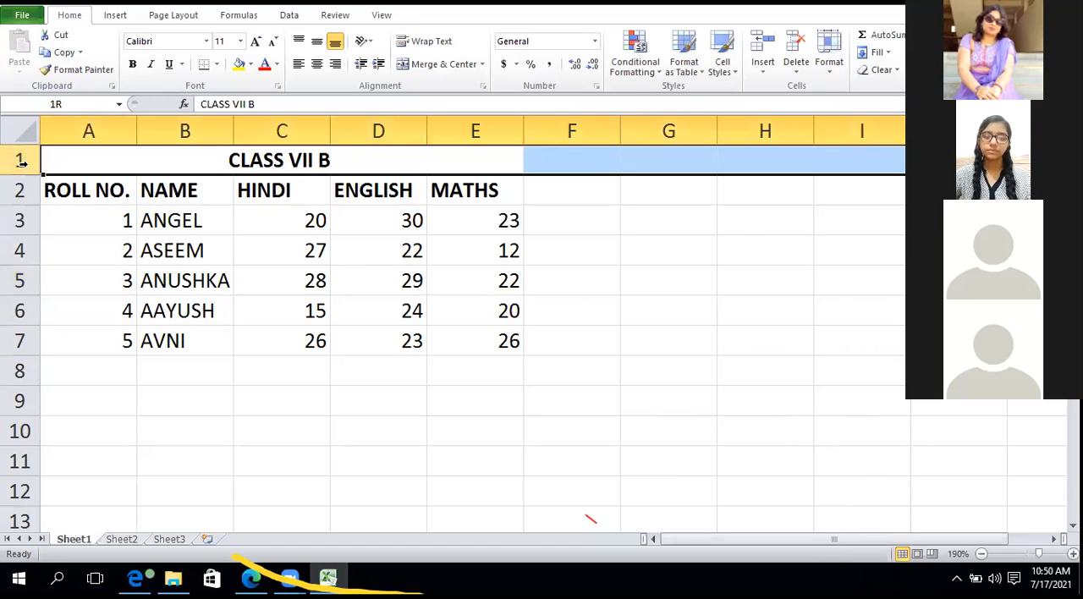
{"action": "left_click", "coordinate": [18, 192]}
{"action": "left_click", "coordinate": [17, 206]}
{"action": "left_click", "coordinate": [13, 220]}
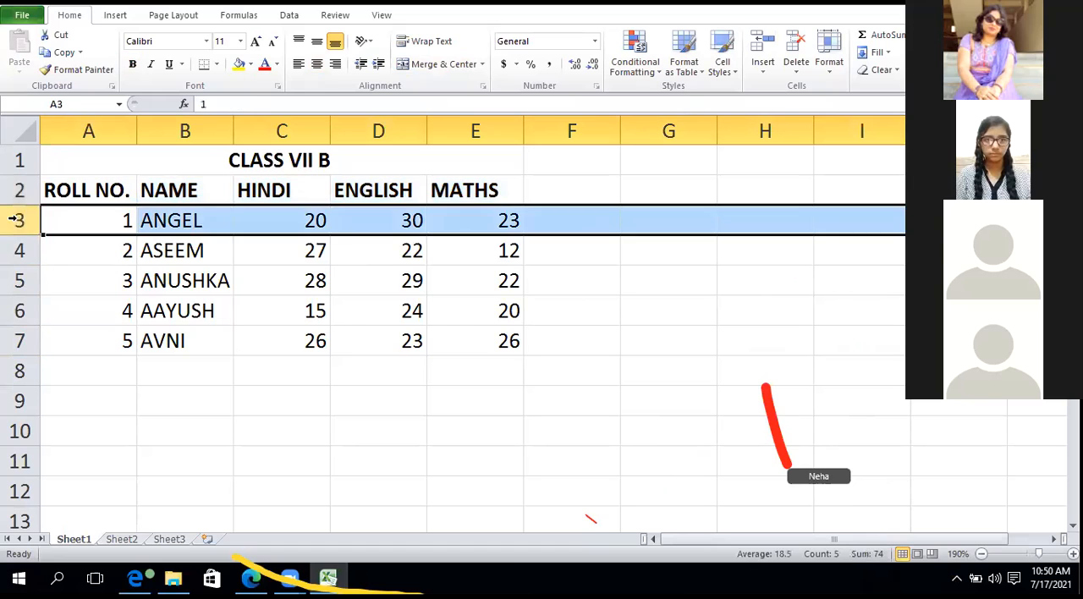
{"action": "left_click", "coordinate": [17, 250]}
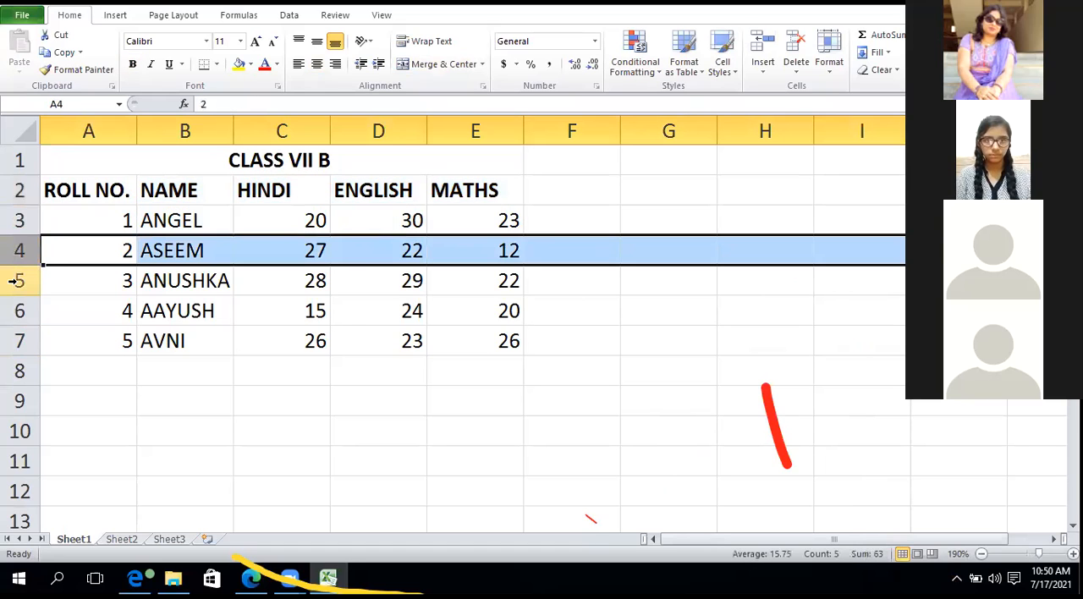
{"action": "left_click", "coordinate": [13, 280]}
{"action": "left_click", "coordinate": [13, 312]}
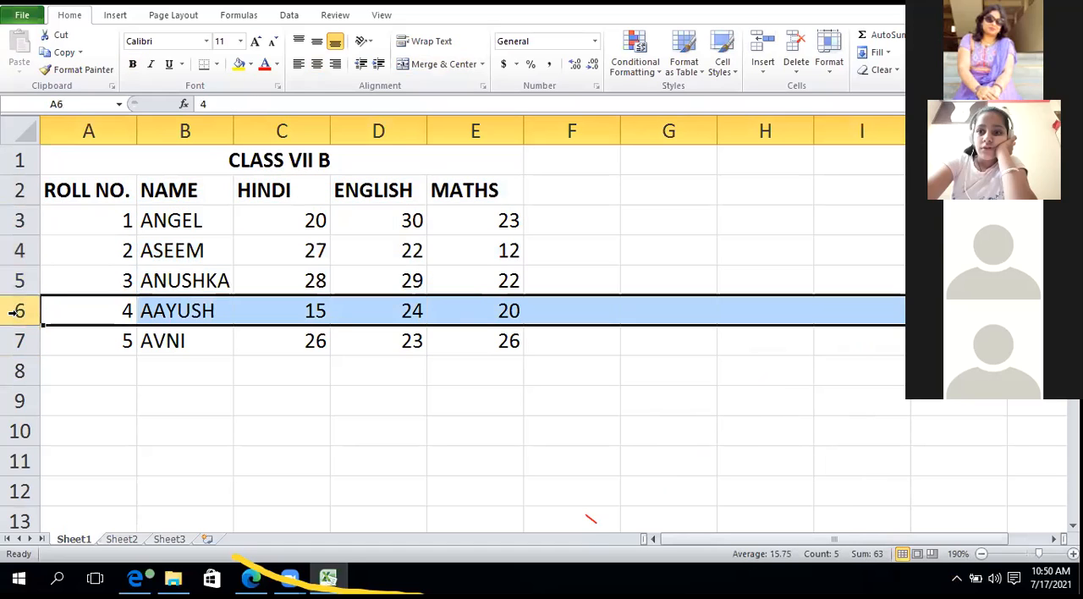
{"action": "left_click", "coordinate": [18, 342]}
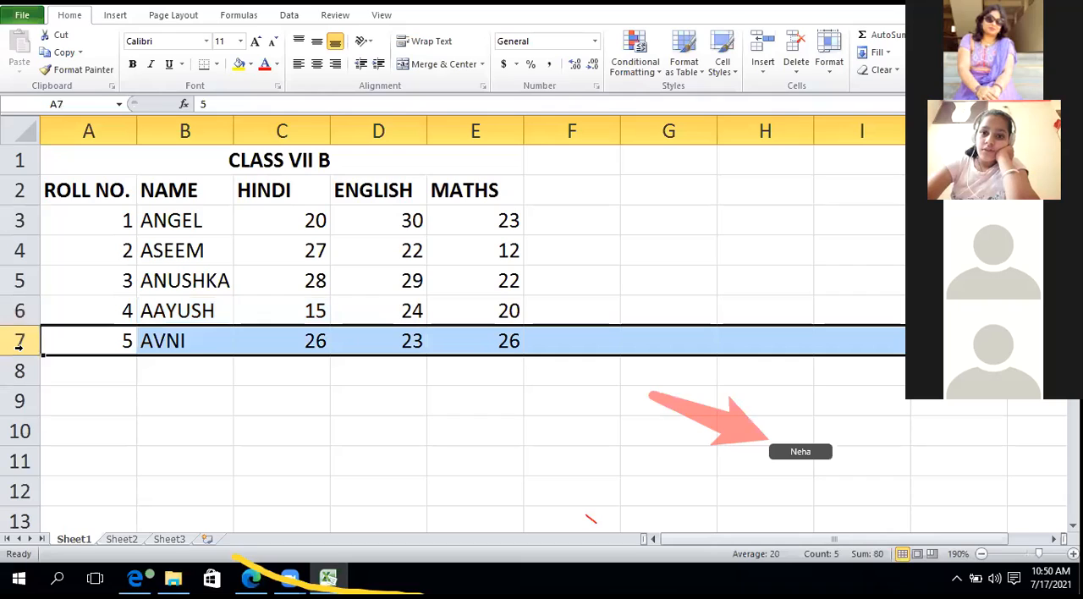